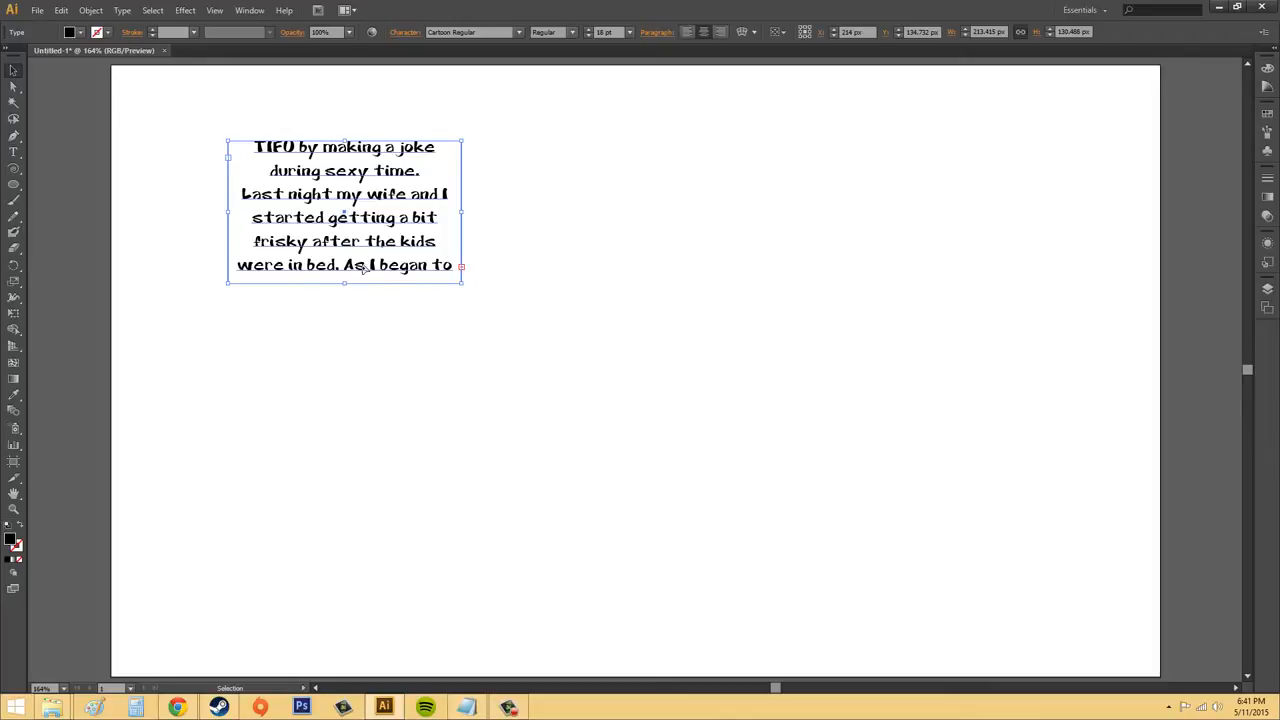
click(546, 275)
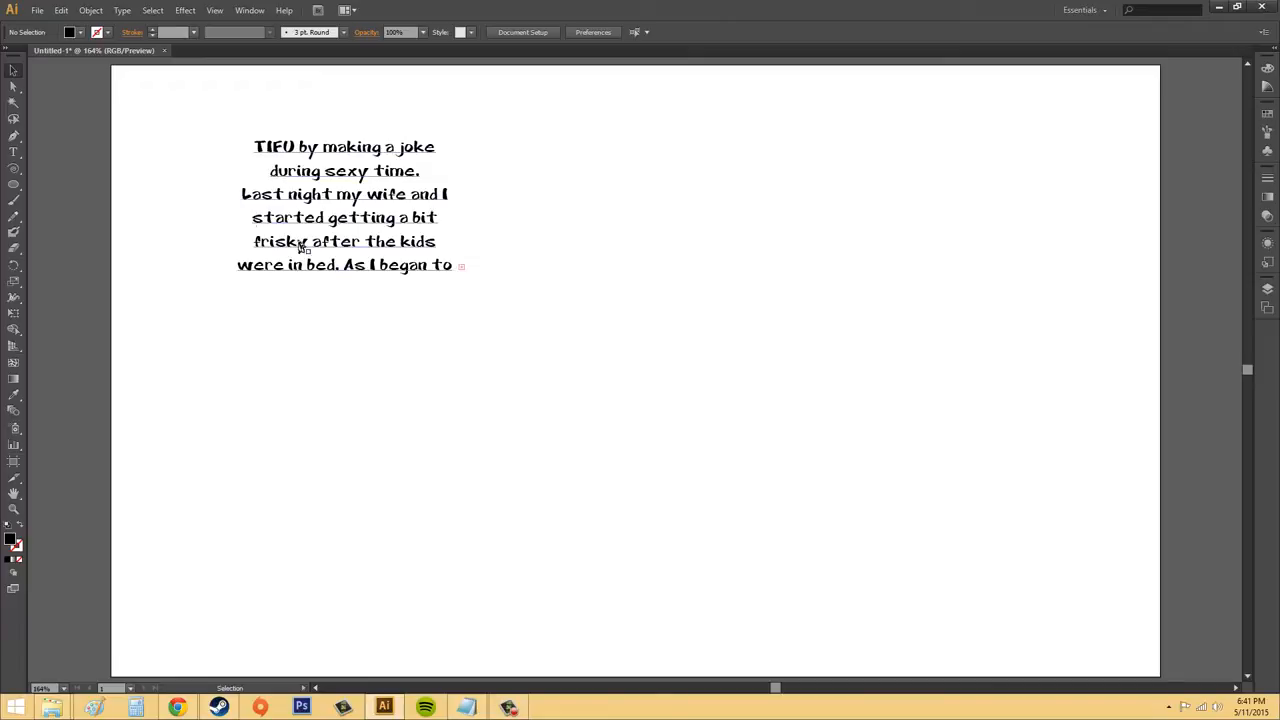
click(345, 196)
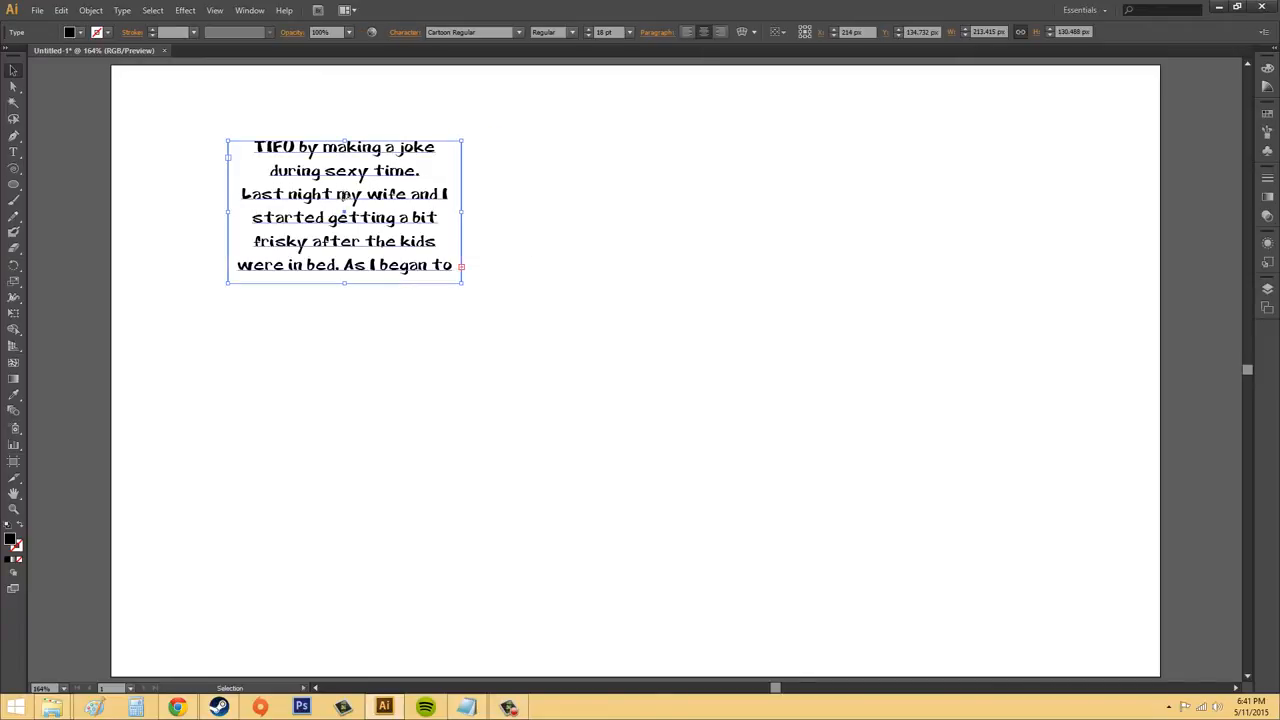
click(503, 275)
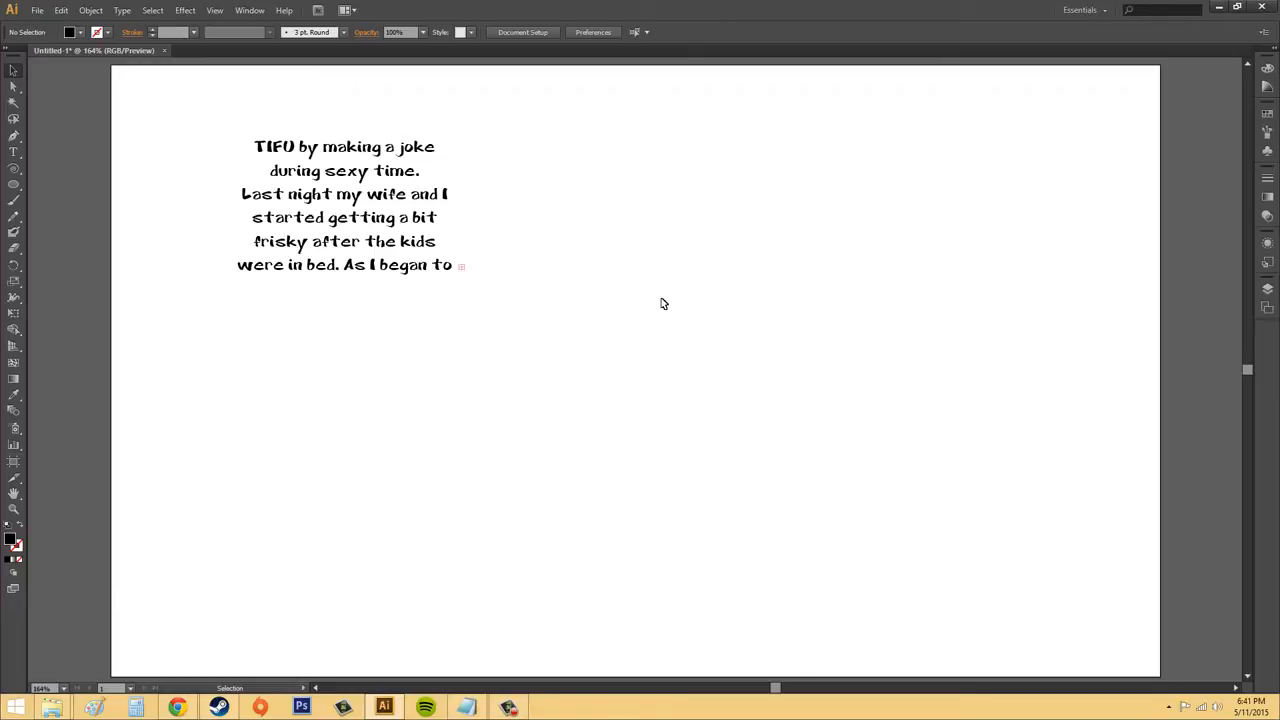
Thread the overflowing text into two more frames of the same size, each starting at the previous frame's overflow port
click(466, 268)
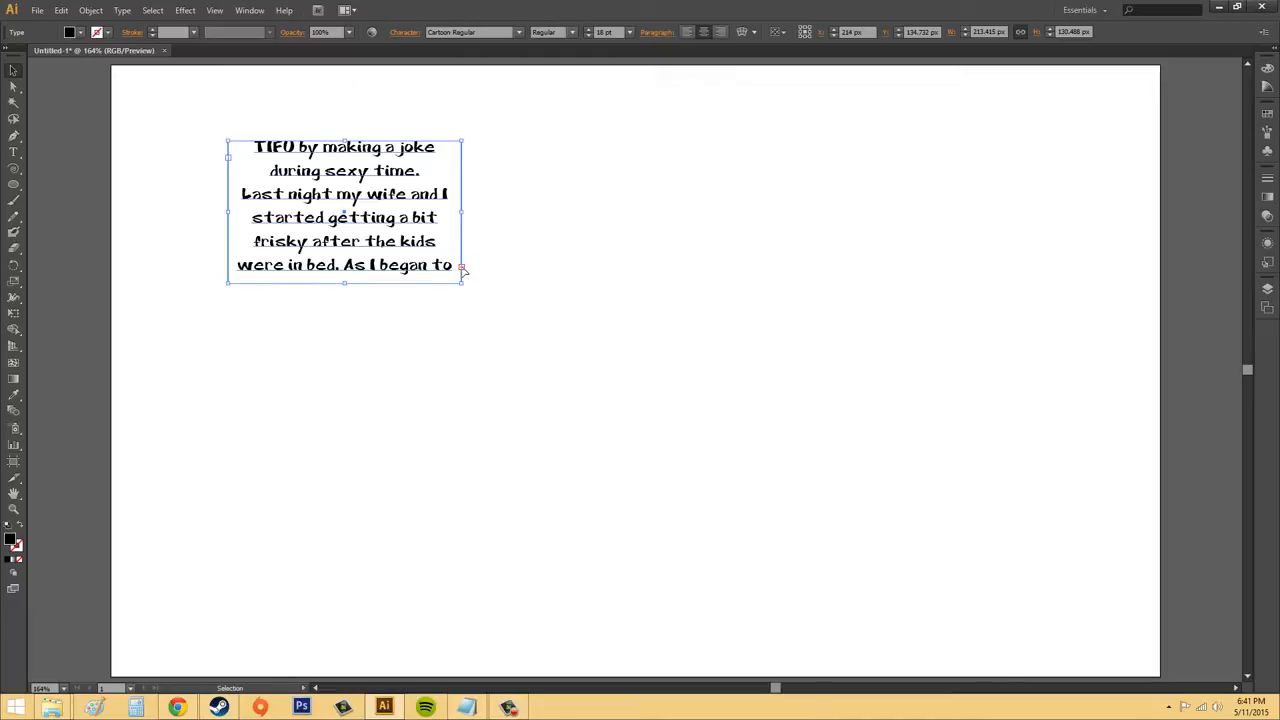
click(462, 268)
click(461, 269)
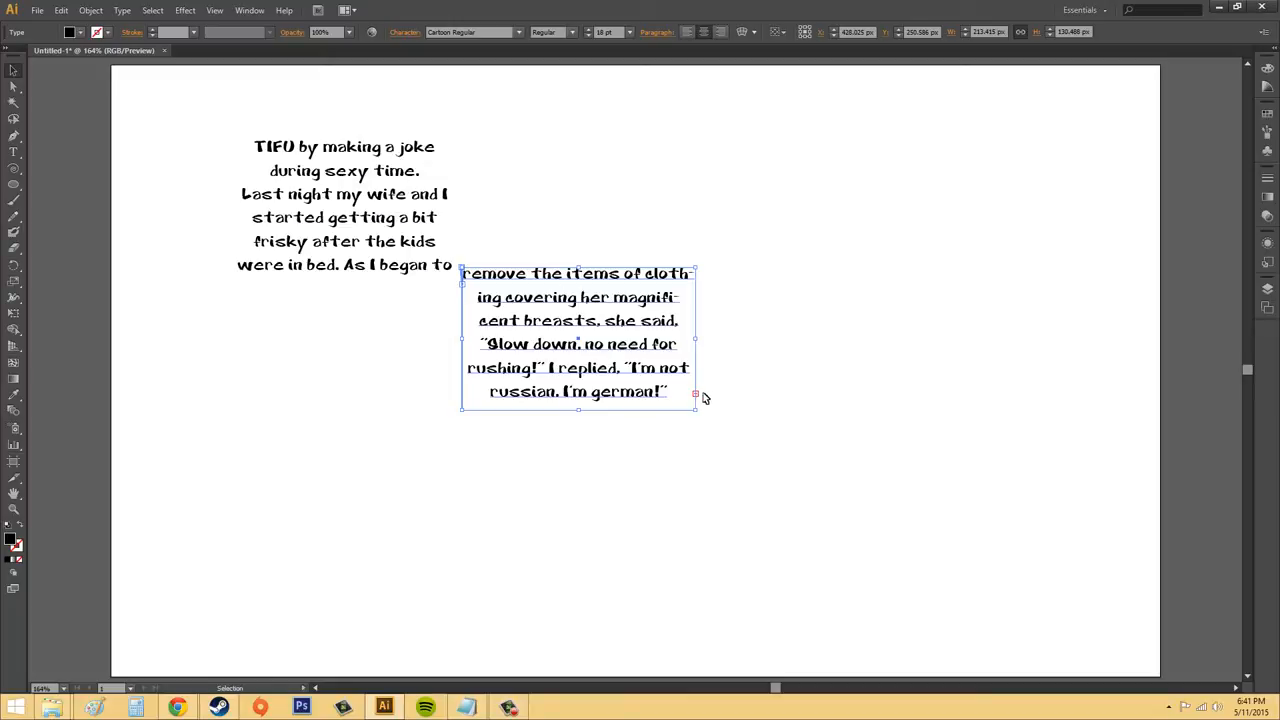
click(698, 397)
click(696, 396)
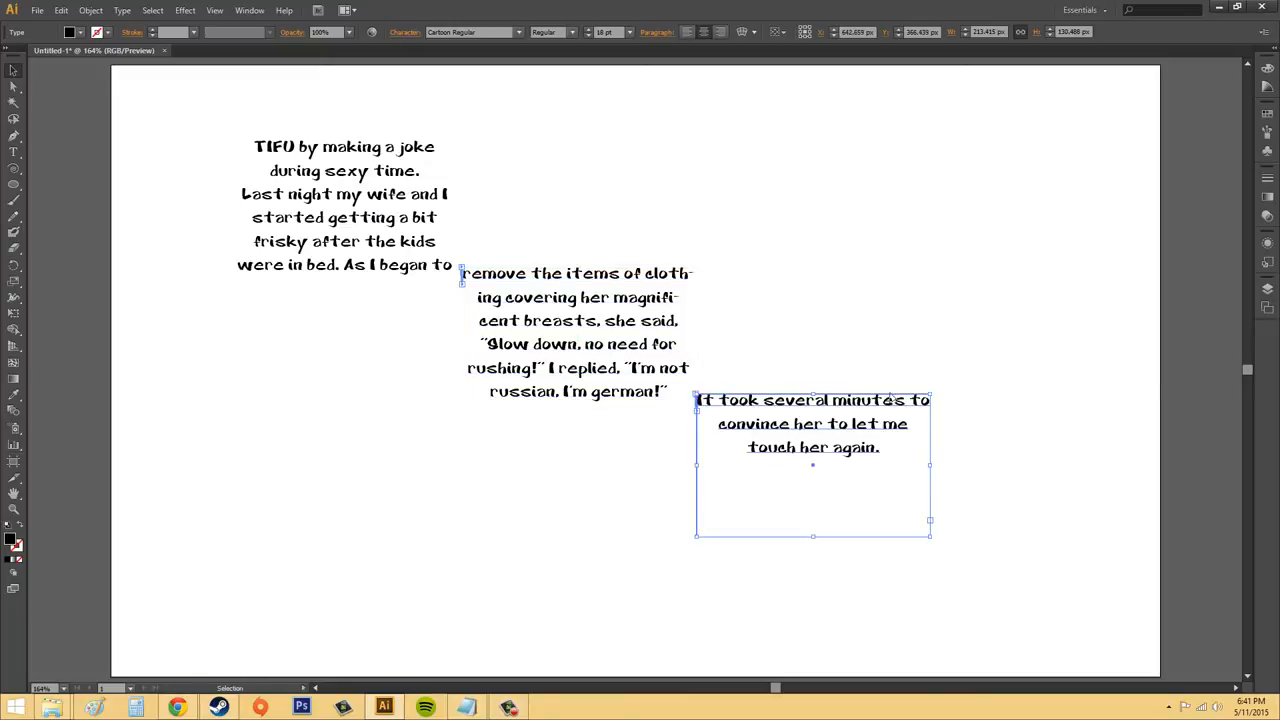
Move the second linked frame beside the first near the artboard's upper edge, and place the third frame to the right of it
click(620, 347)
drag(620, 347, 728, 197)
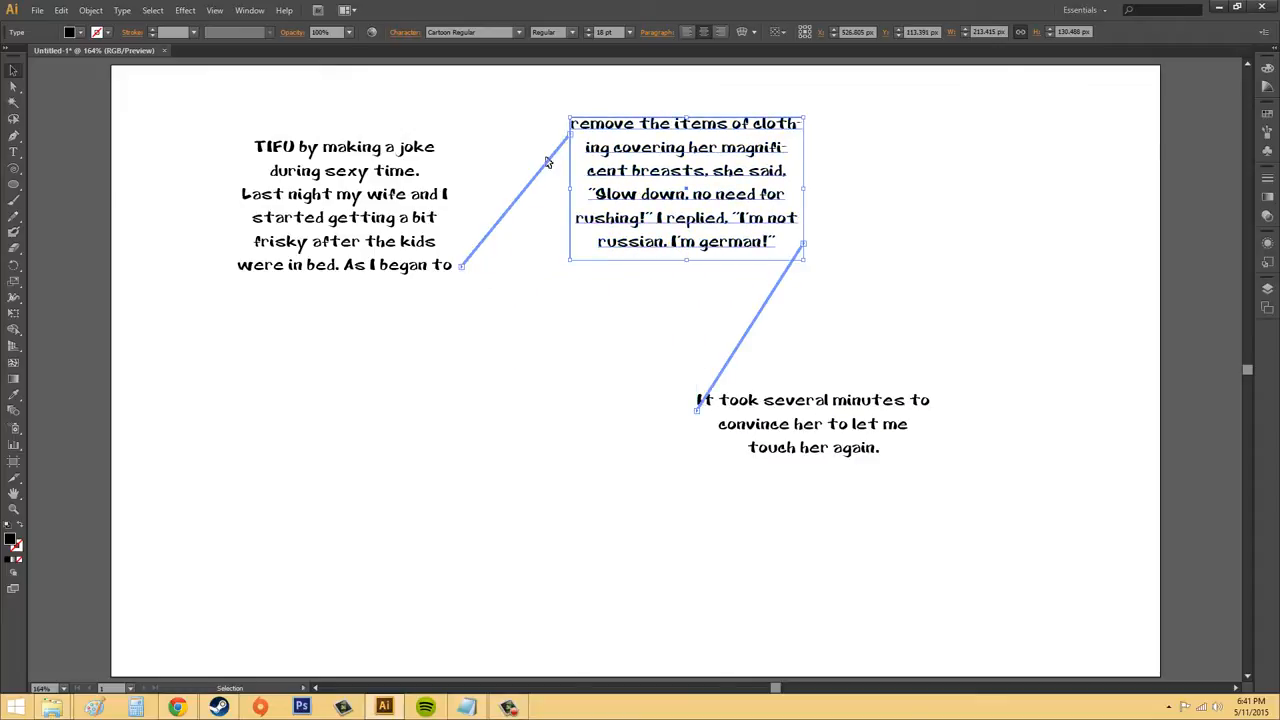
click(818, 428)
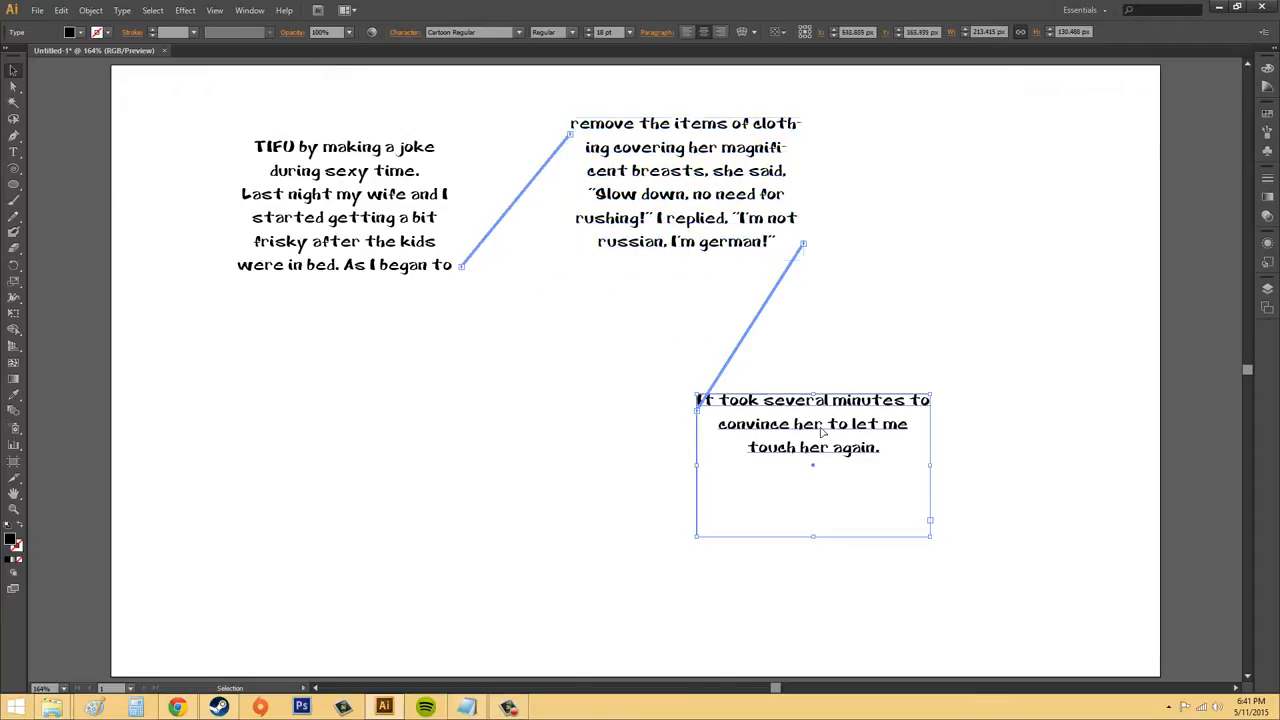
drag(818, 428, 995, 170)
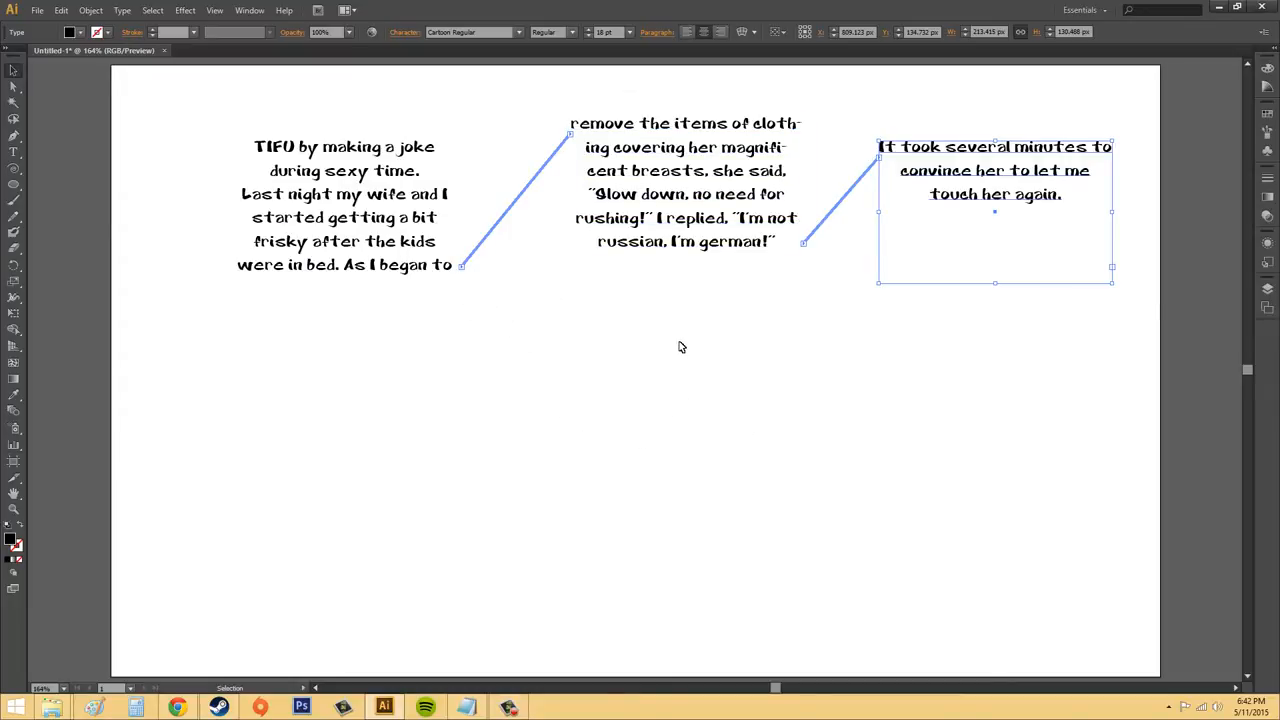
Undo the frame moves and both threaded frames, then deselect the original text frame
key(ctrl+z)
key(ctrl+z)
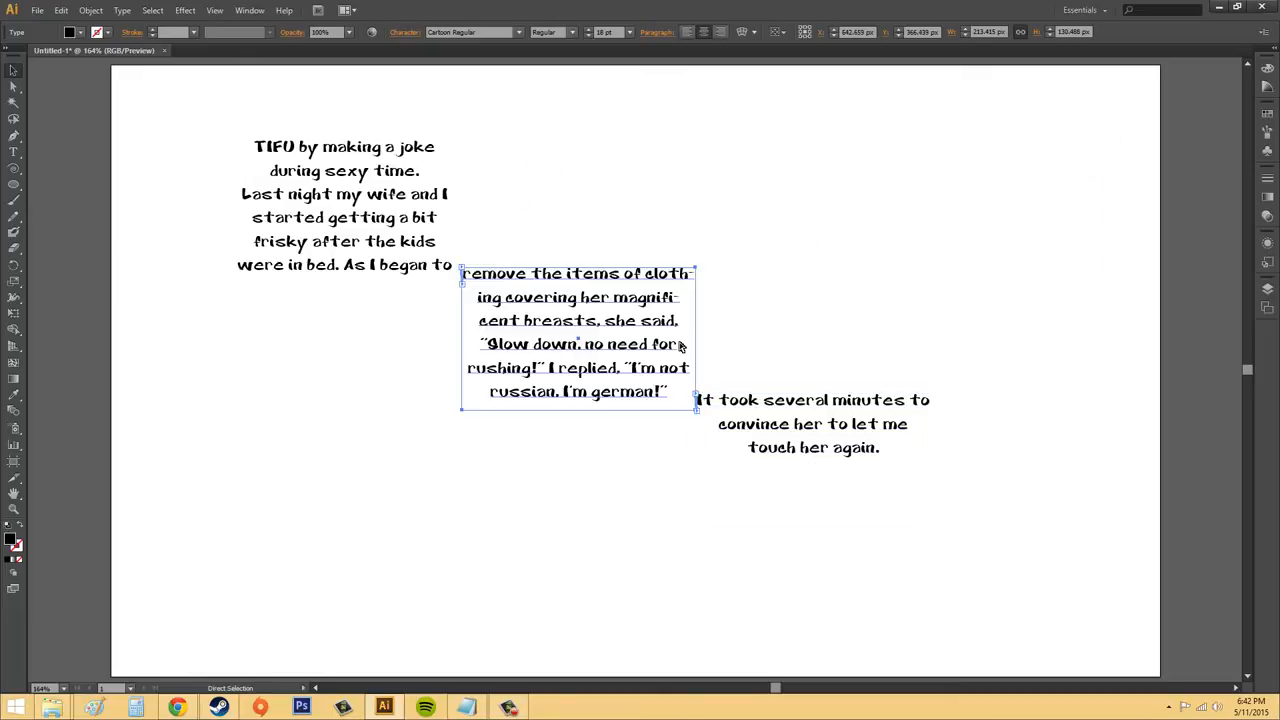
key(ctrl+z)
key(ctrl+z)
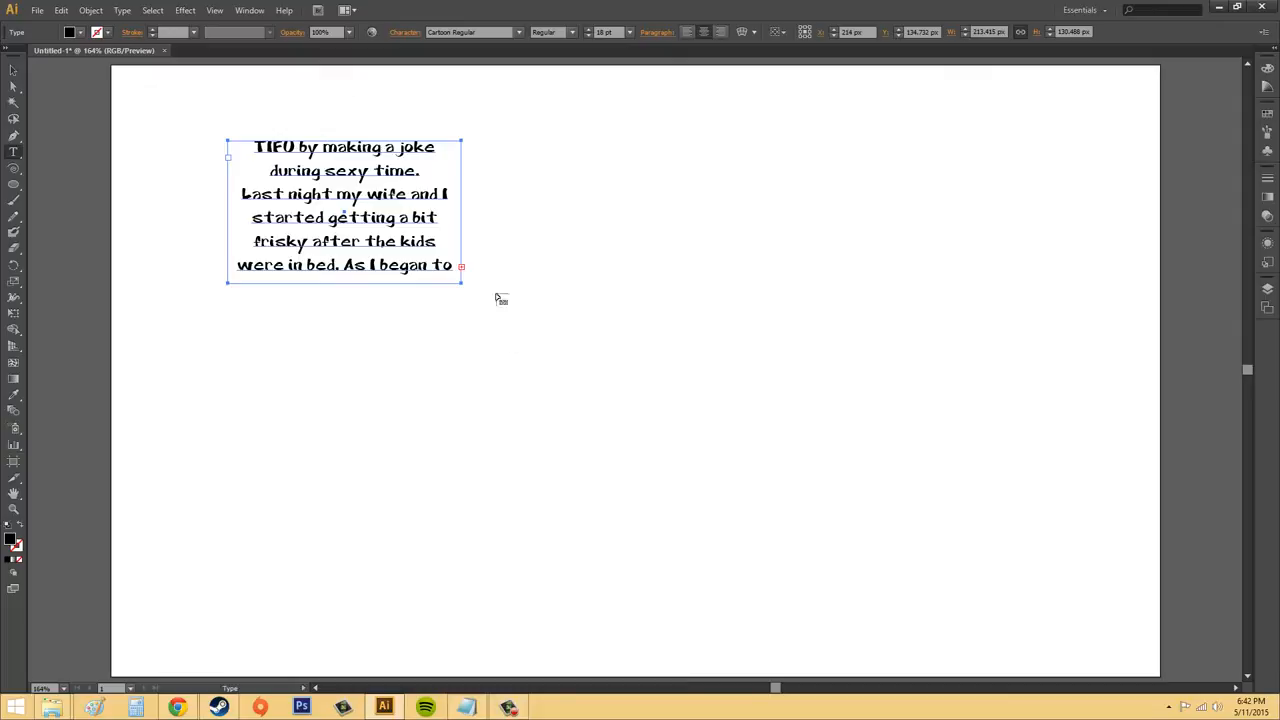
click(11, 71)
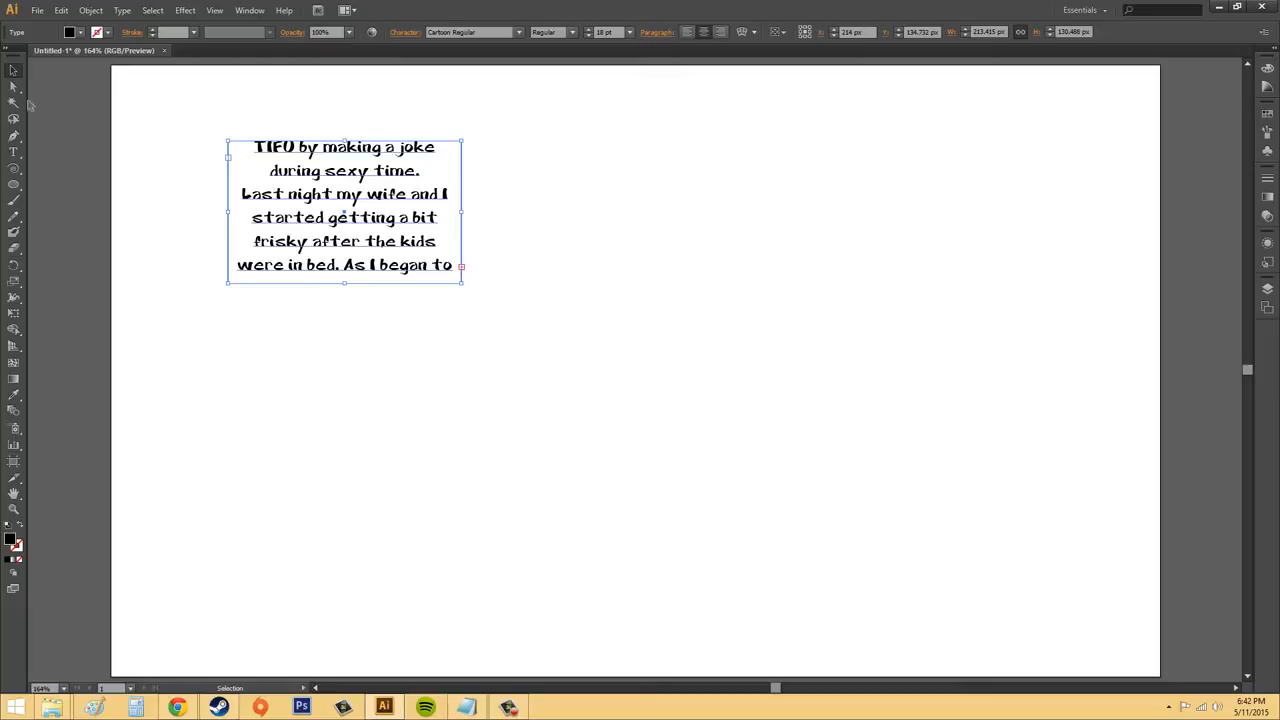
click(566, 262)
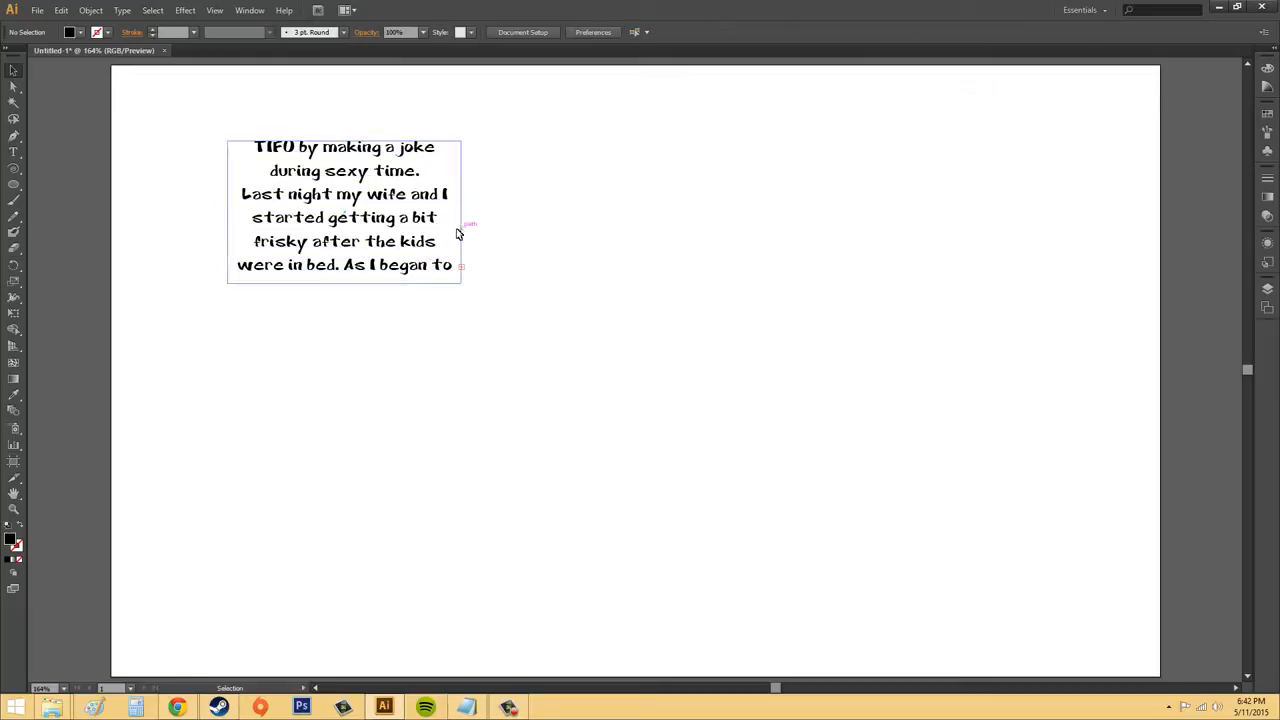
Thread the overflow text into a drawn frame about 279 by 195 px right of the original, and remove that frame again
click(463, 269)
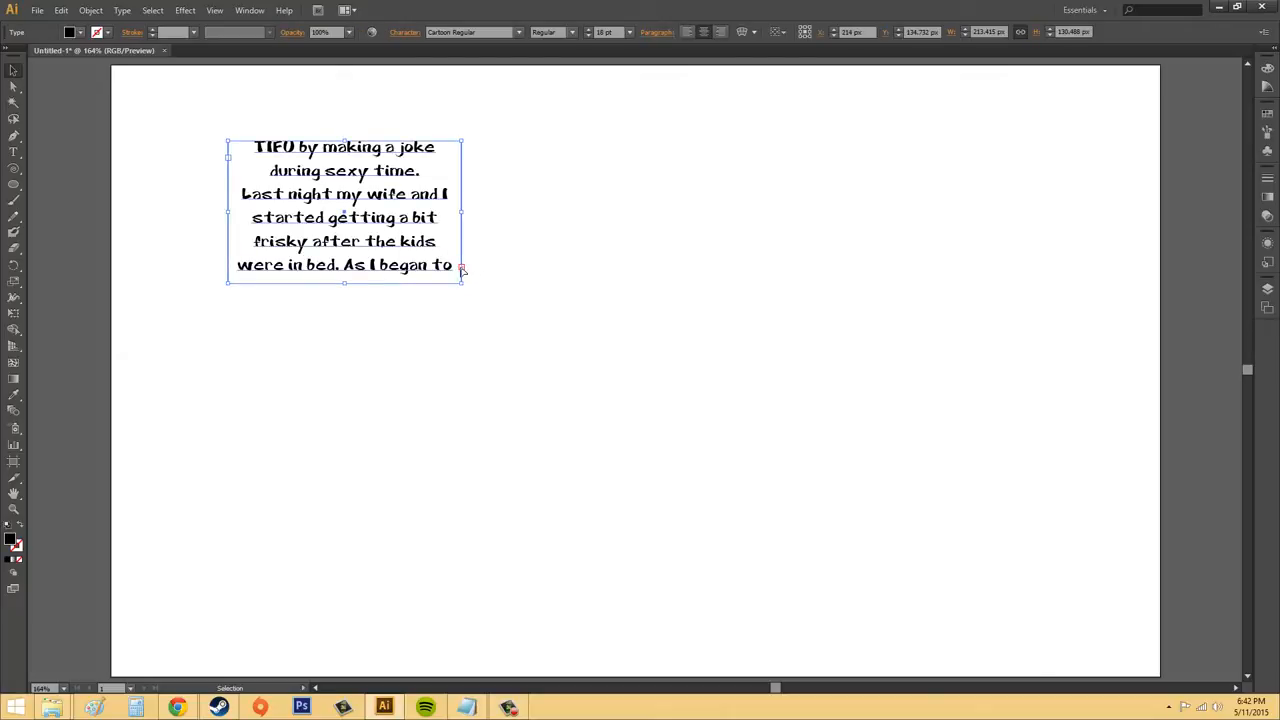
click(462, 268)
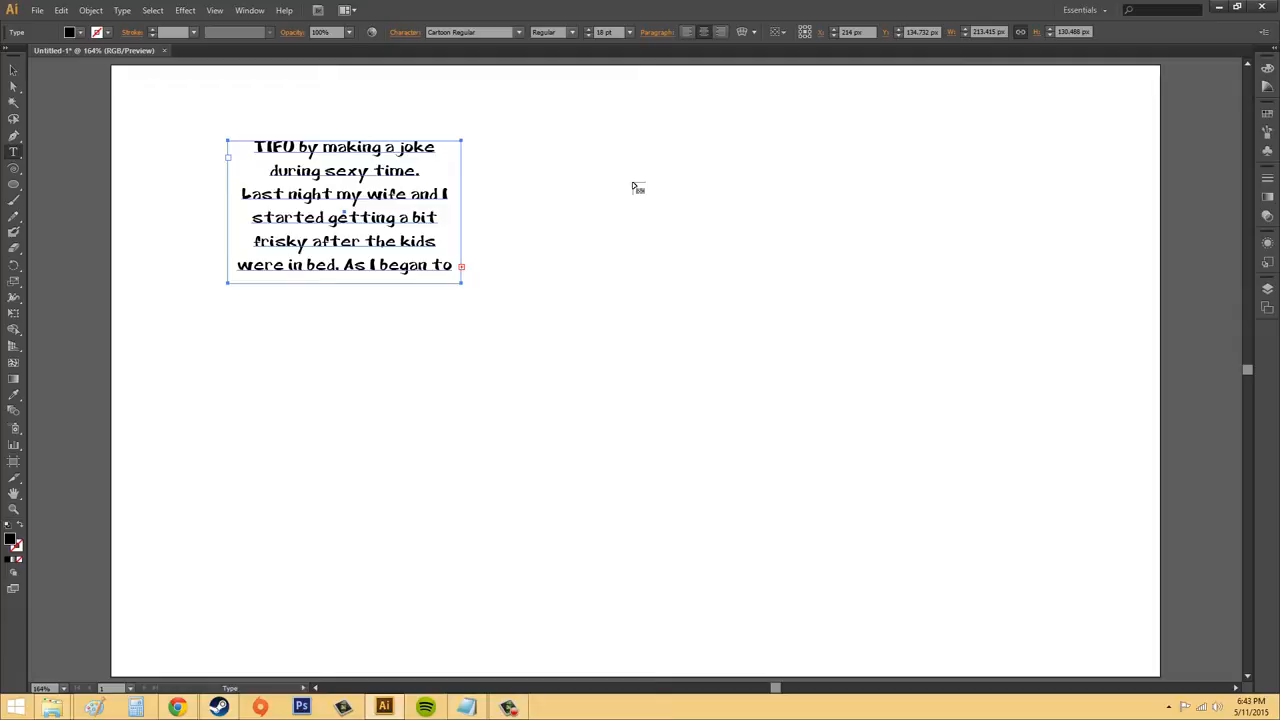
drag(631, 182, 937, 392)
key(Escape)
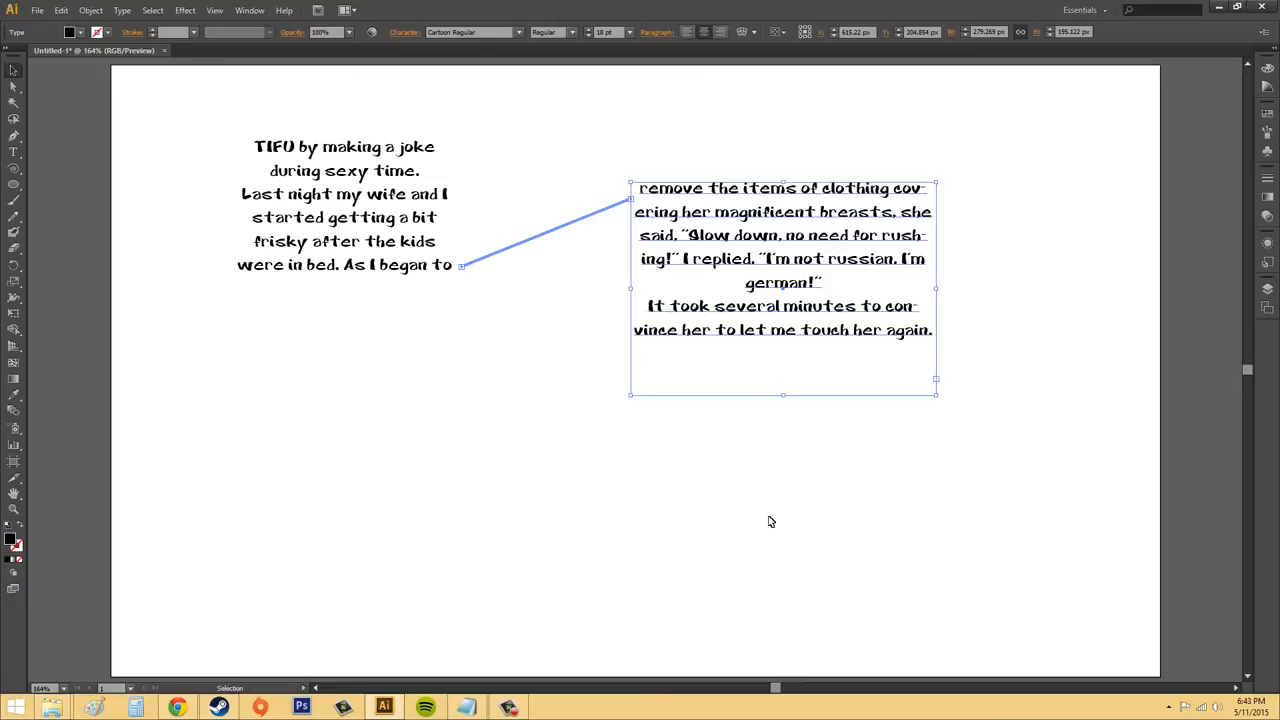
key(t)
key(Delete)
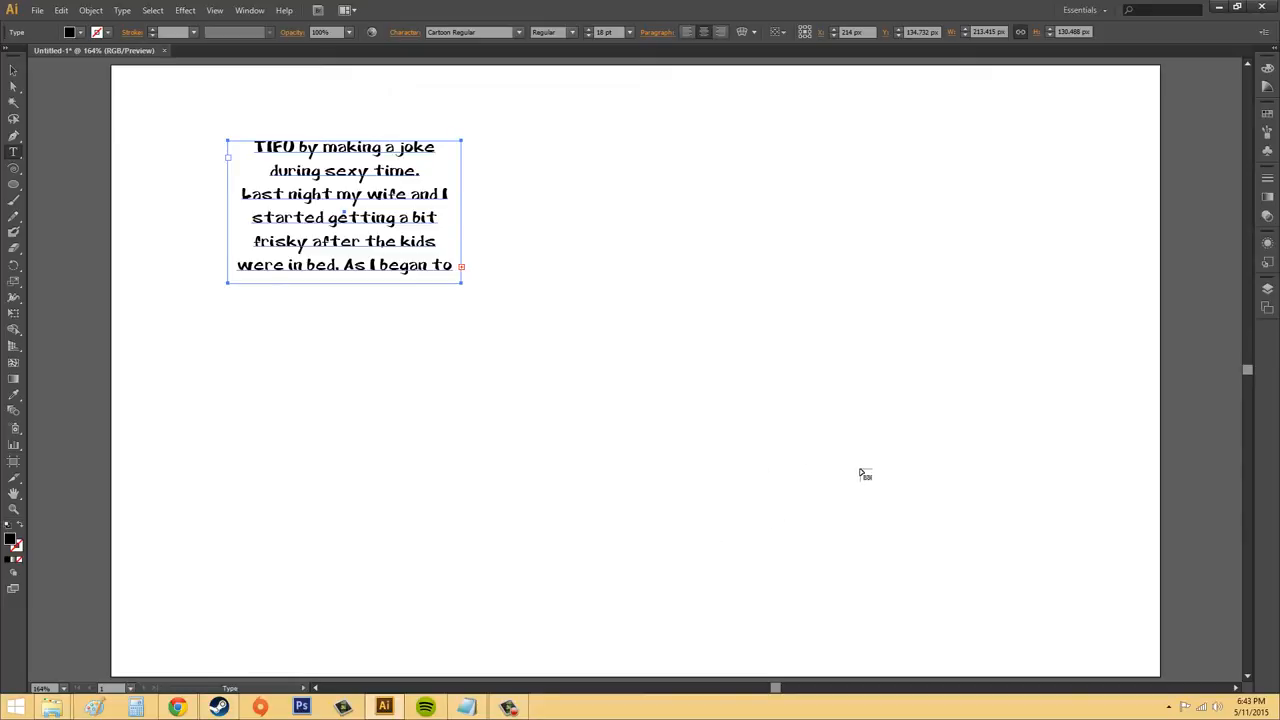
Draw an ellipse about 315 by 281 px right of the text and convert it into an empty area type container
click(13, 185)
drag(662, 182, 1006, 488)
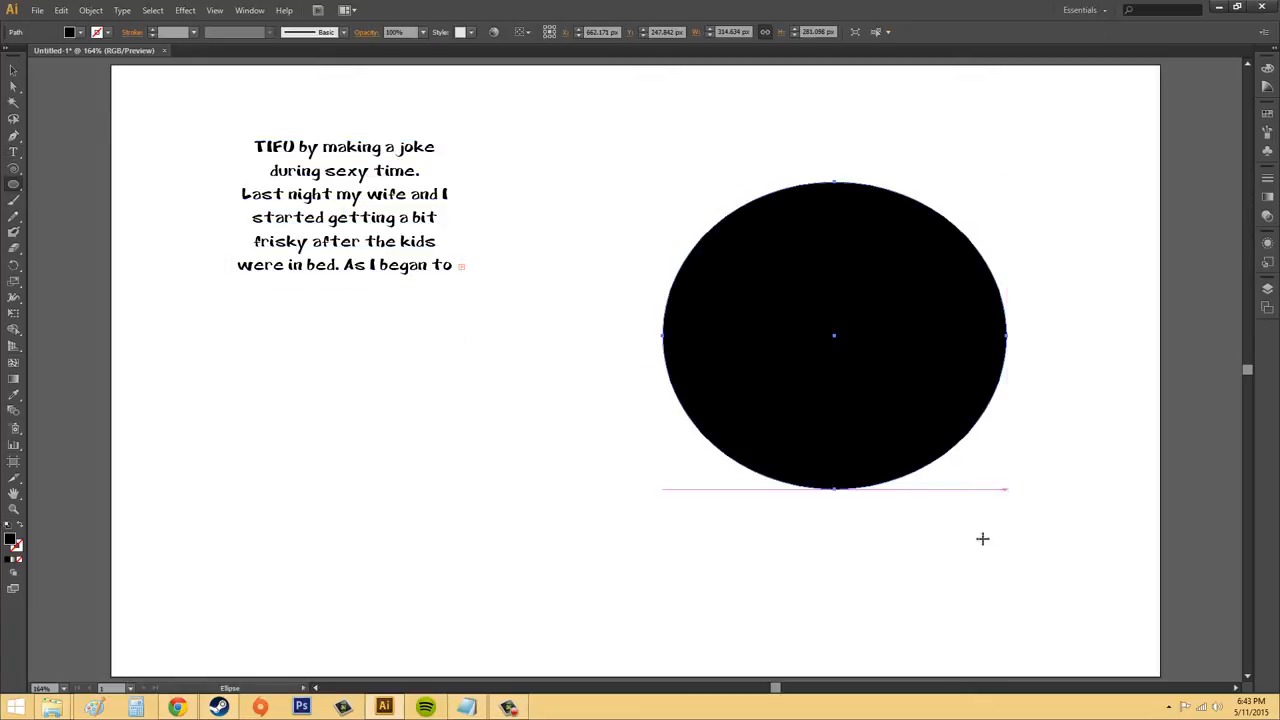
click(19, 154)
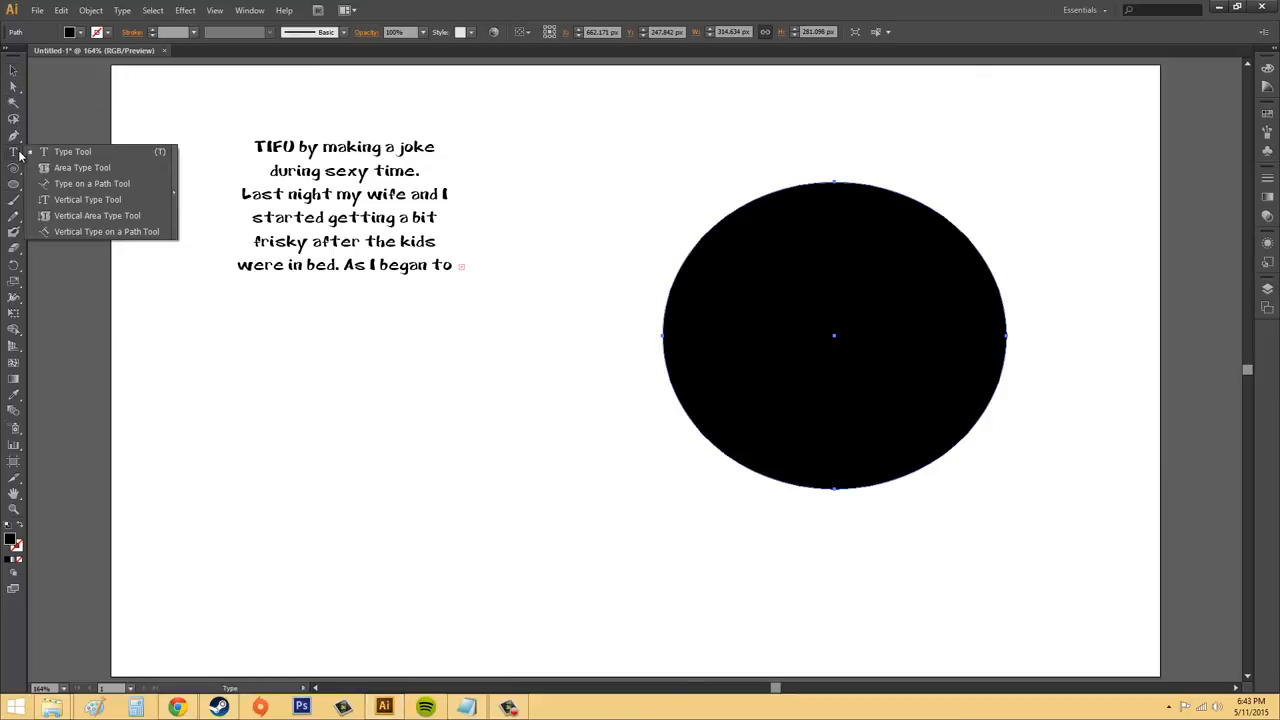
click(82, 167)
click(759, 195)
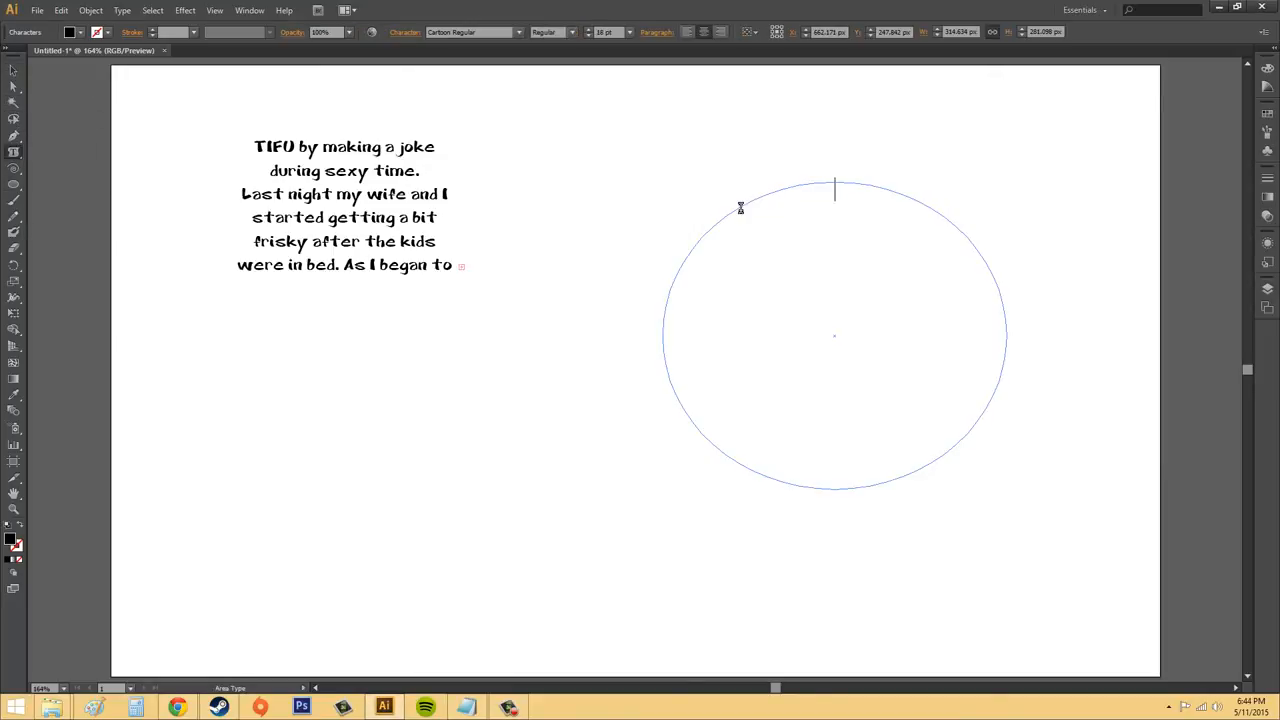
click(13, 70)
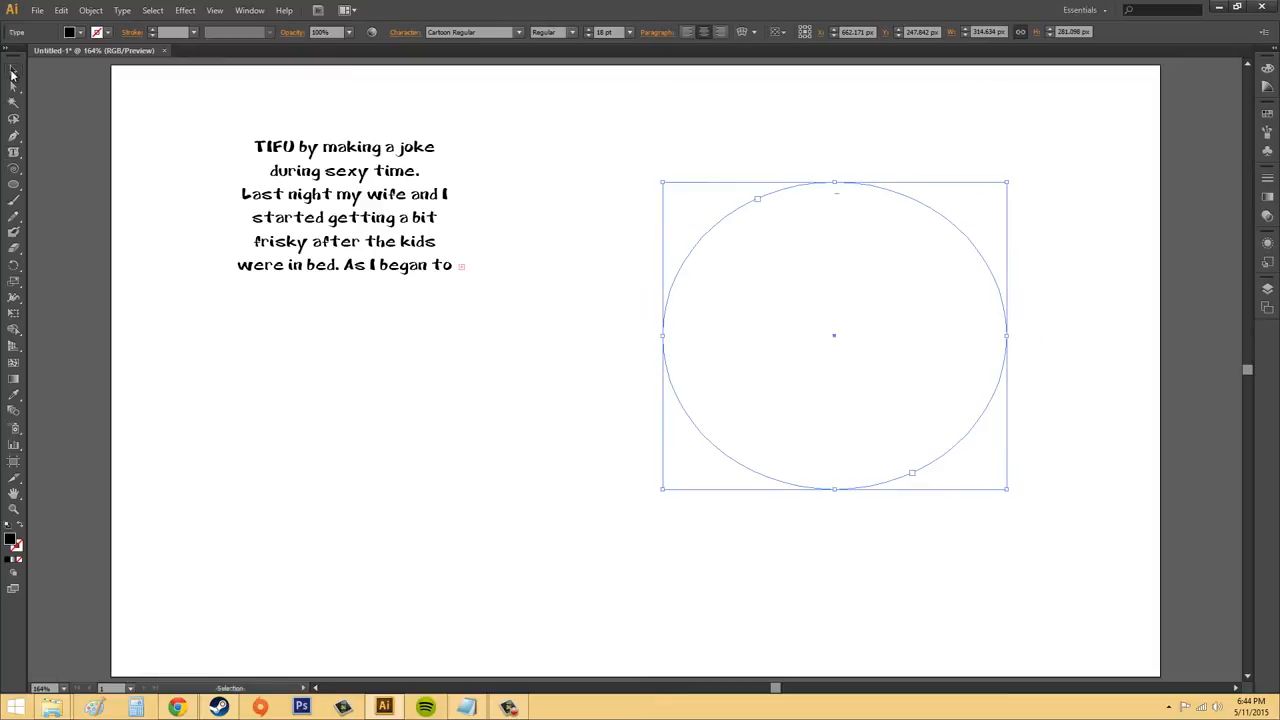
click(1091, 382)
Thread the original frame's overflow text into the empty ellipse container
click(340, 223)
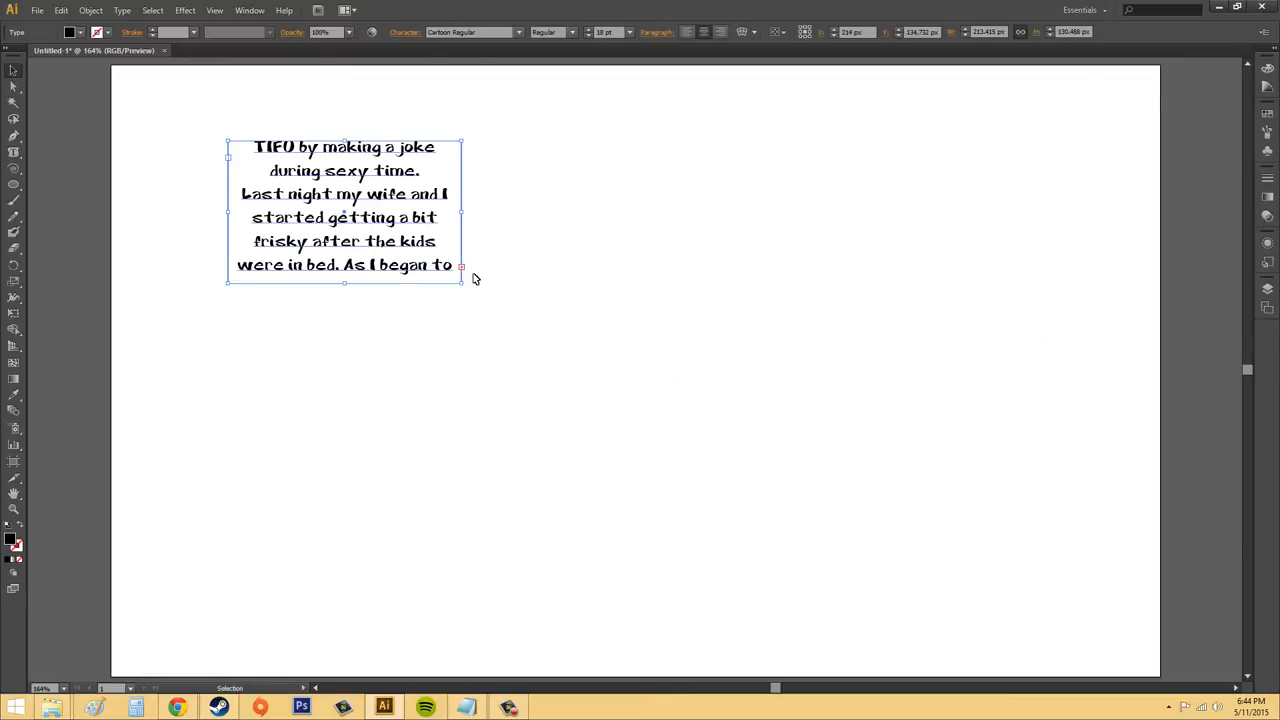
key(t)
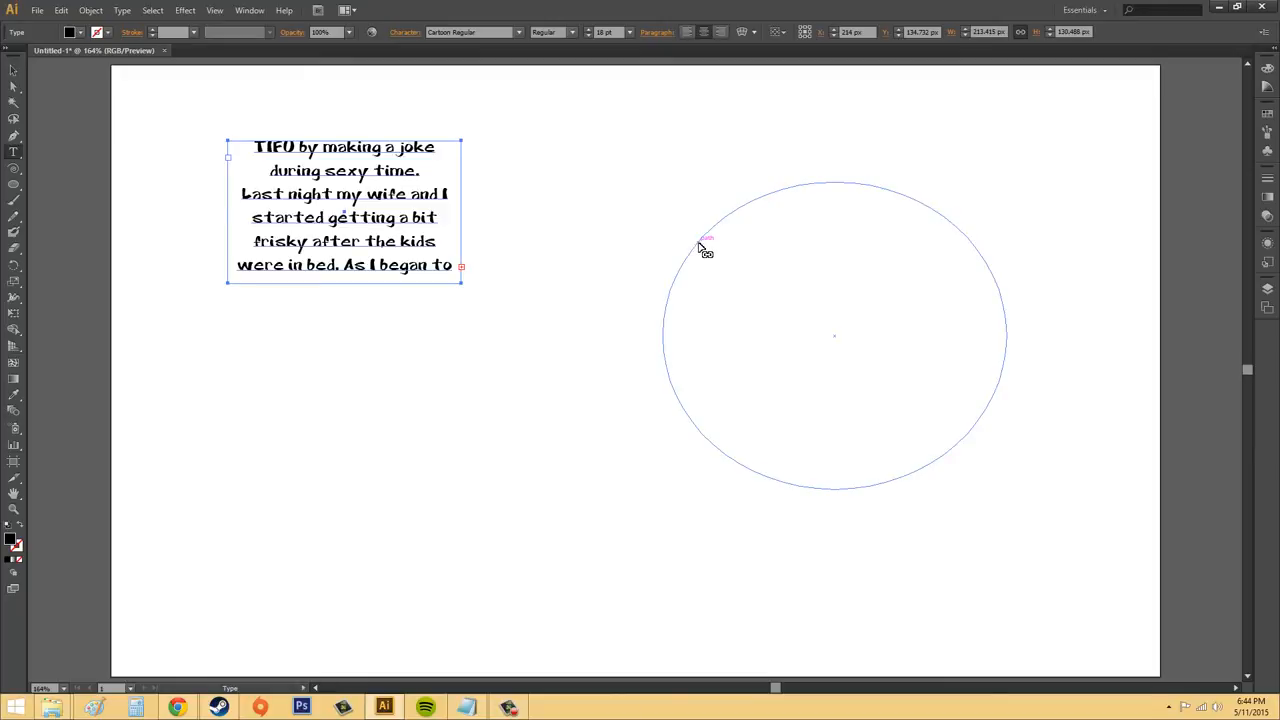
click(700, 246)
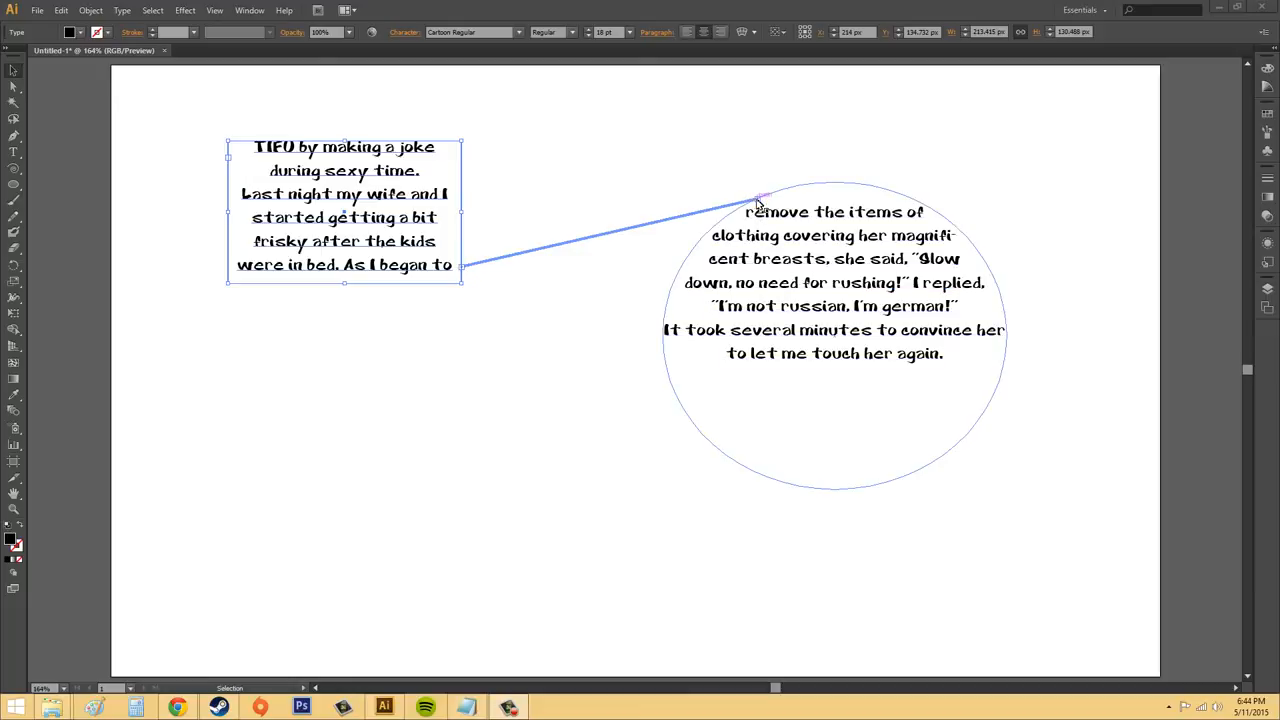
Break the thread between the original text frame and the ellipse at the ellipse's in port, and deselect both
key(t)
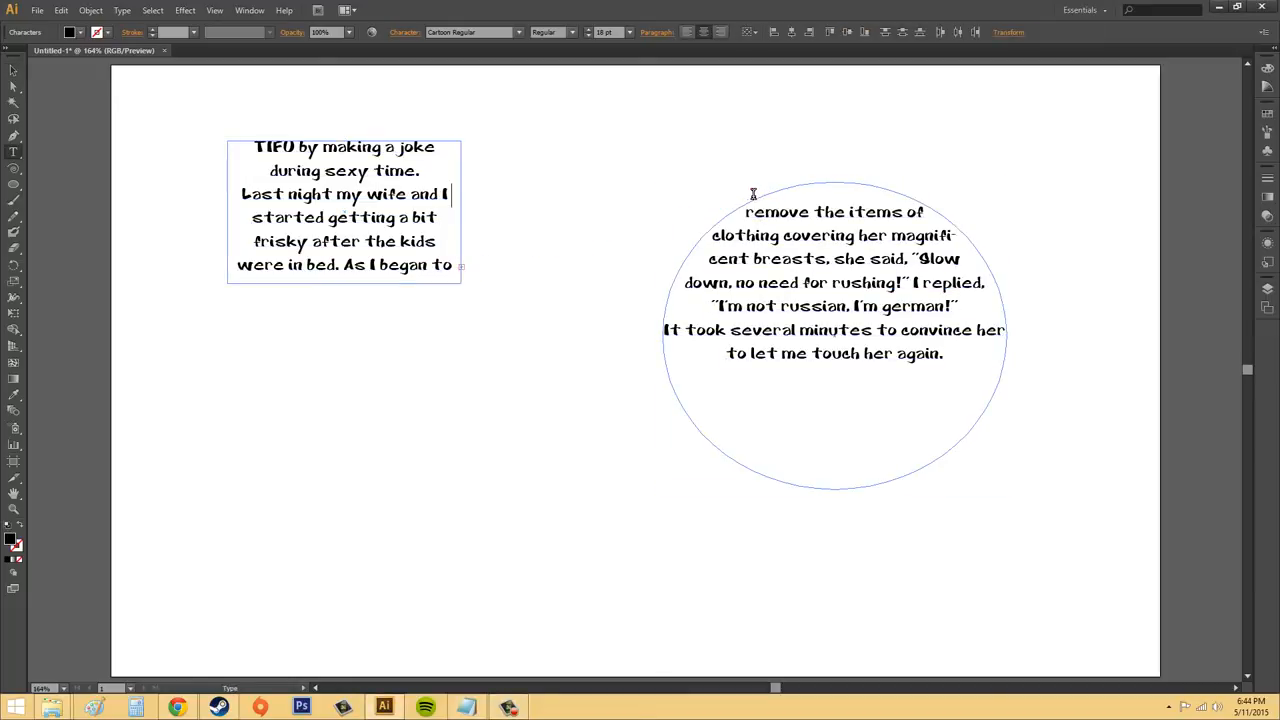
click(14, 70)
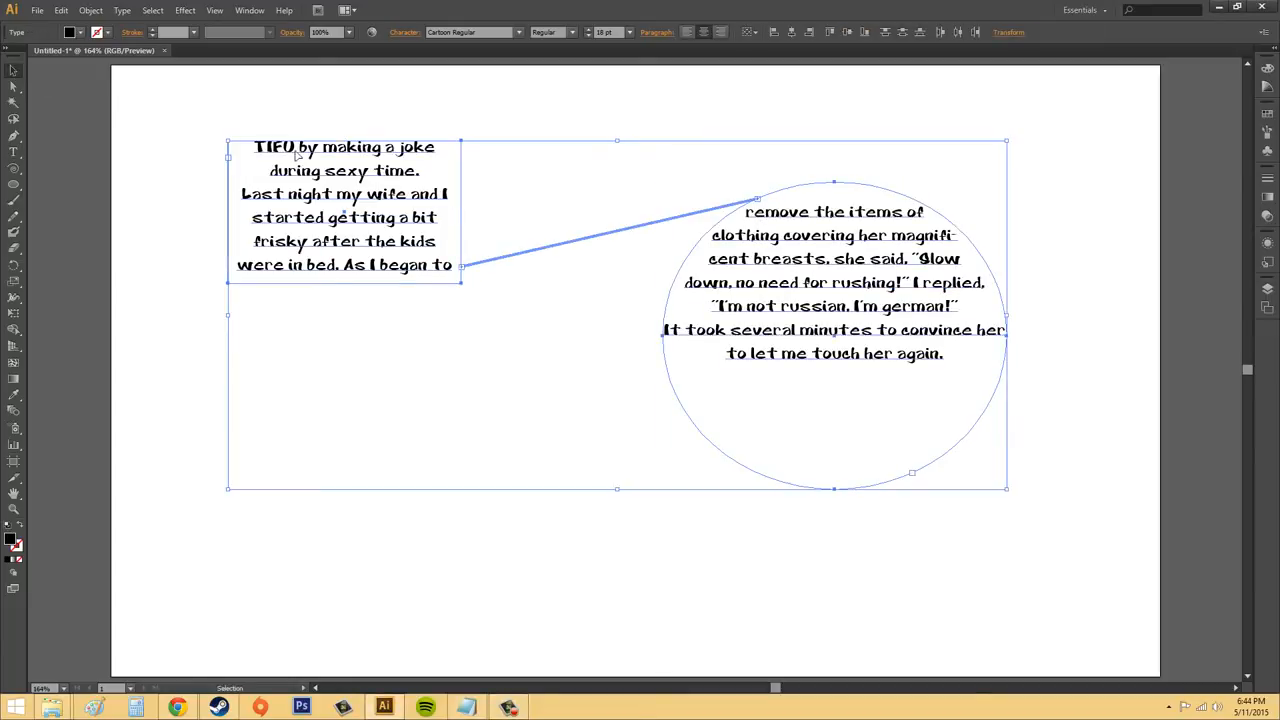
double_click(758, 202)
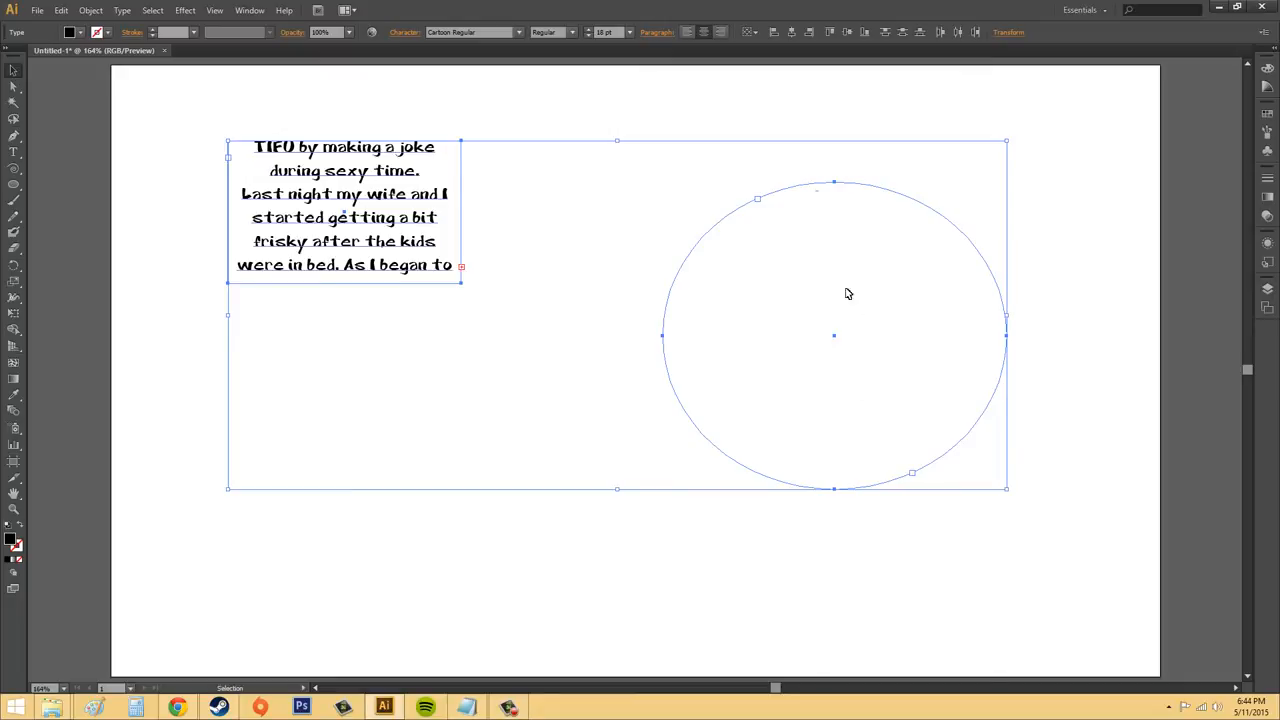
click(755, 561)
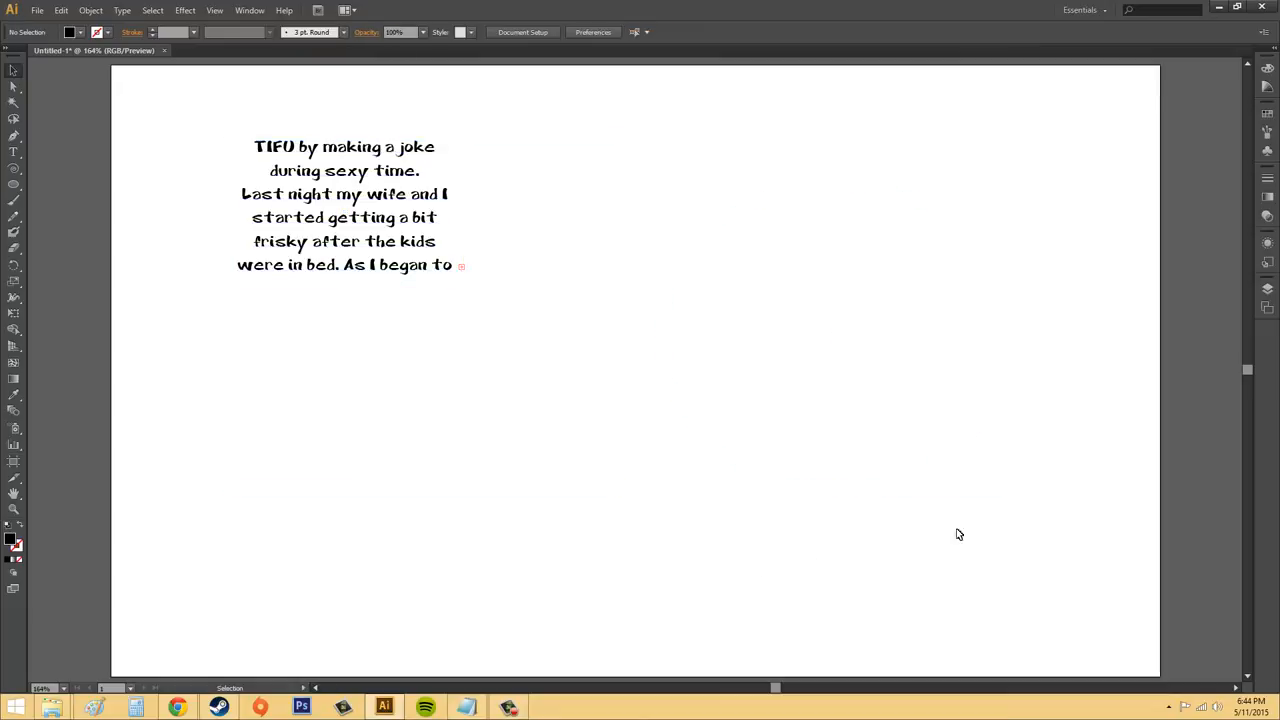
Undo the broken thread and deselect the two linked text areas
click(71, 16)
click(95, 26)
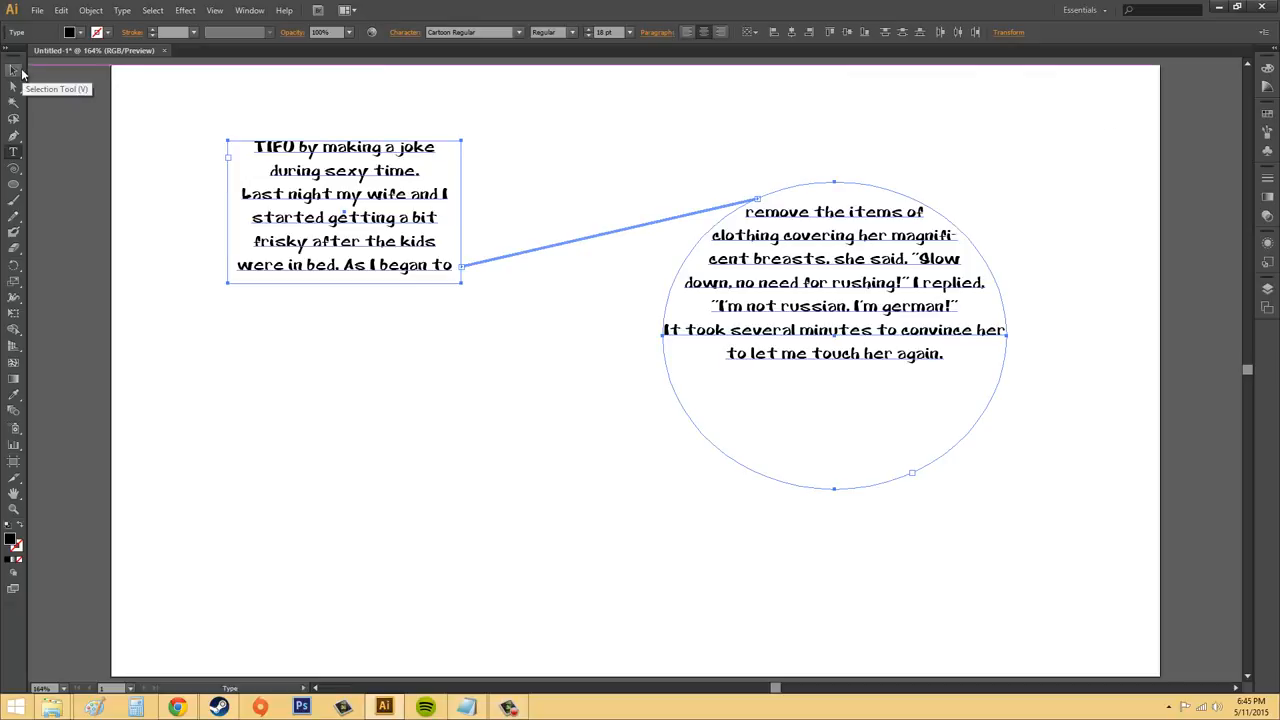
click(13, 70)
click(200, 100)
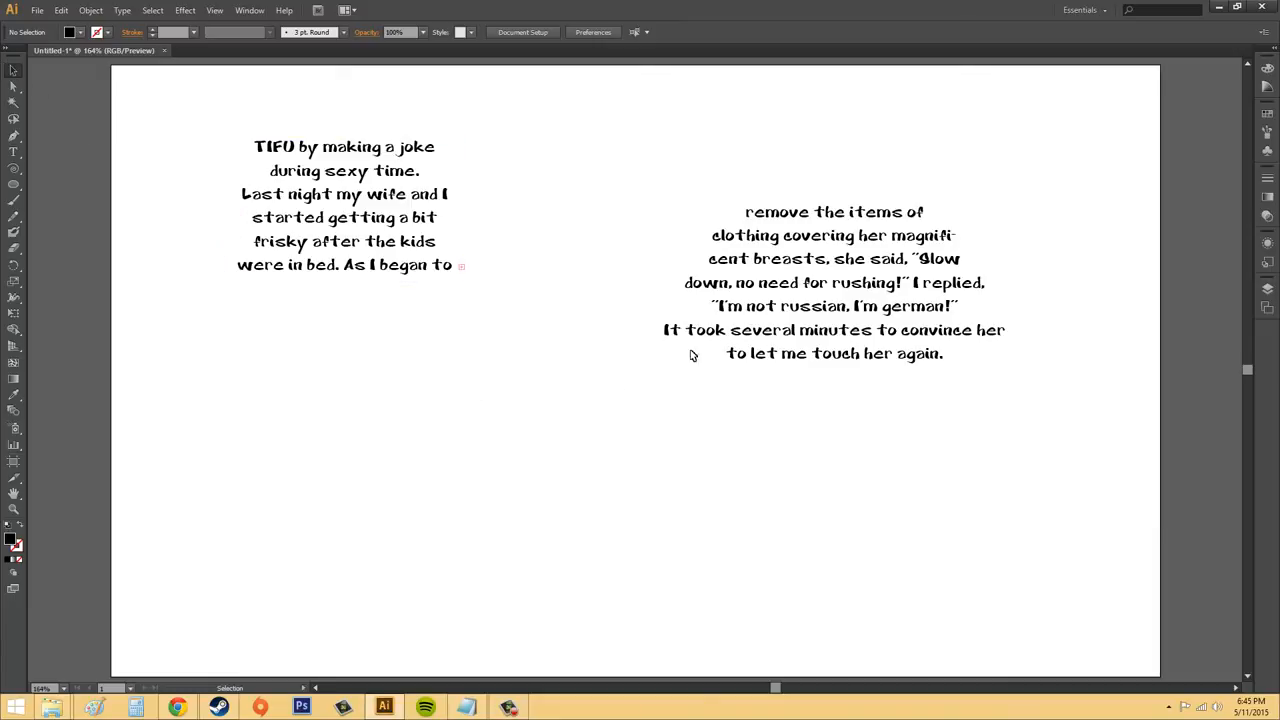
Apply Remove Threading to the ellipse's text and deselect it
click(866, 295)
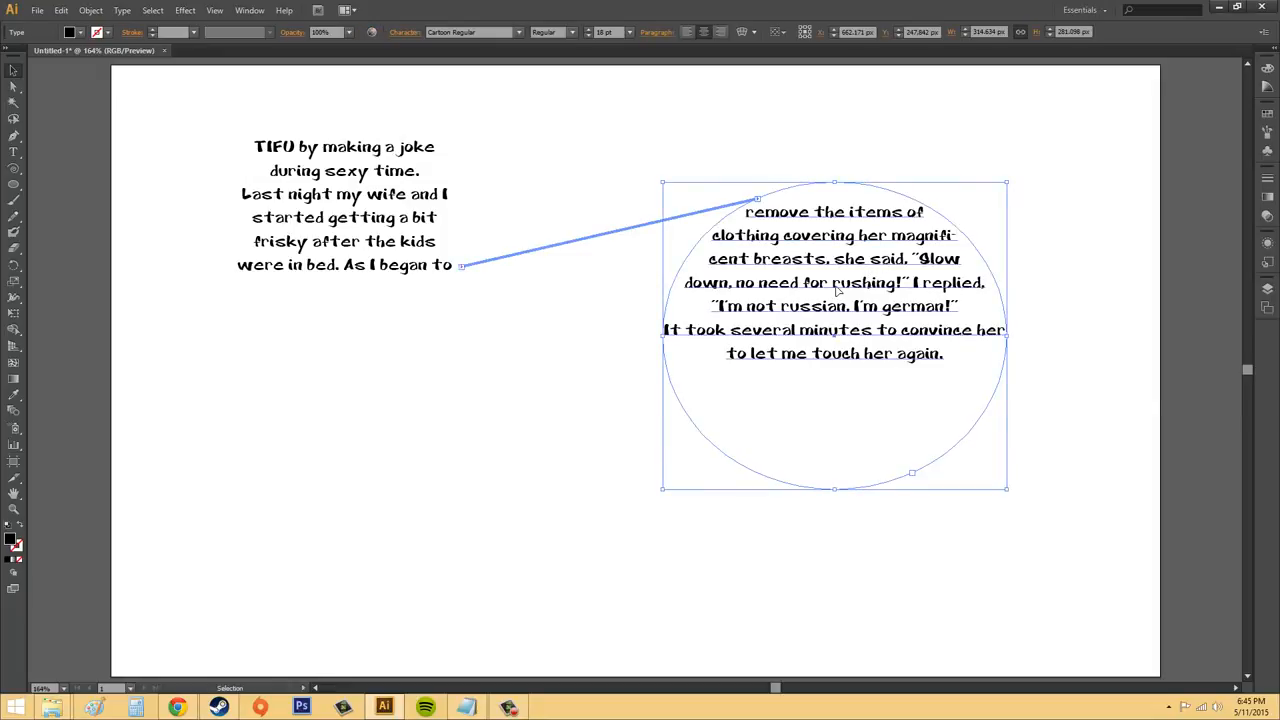
click(133, 12)
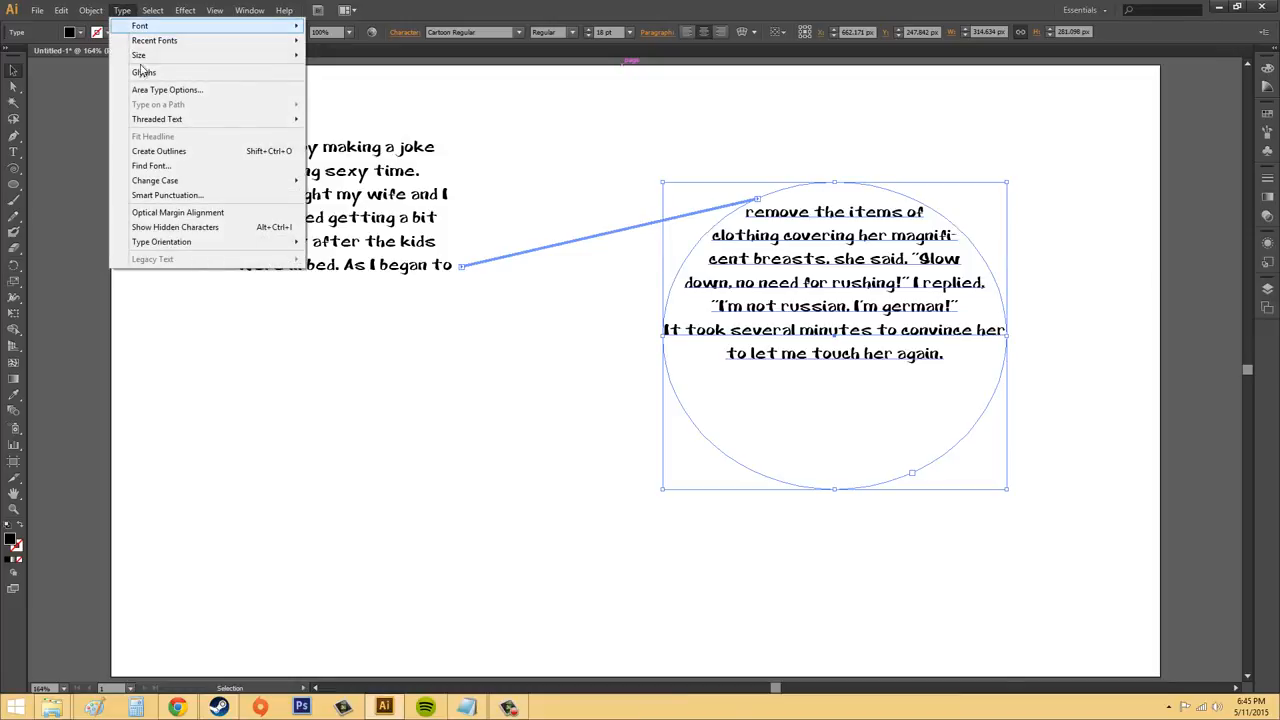
mouse_move(178, 124)
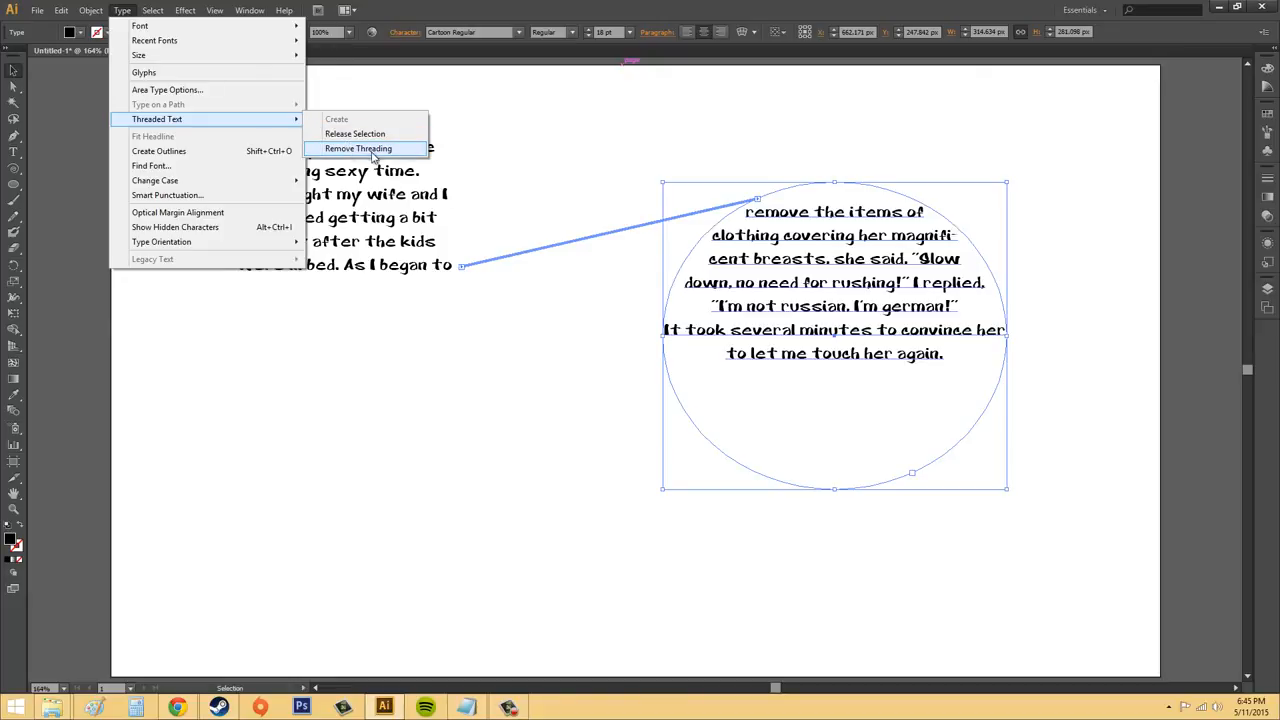
click(358, 148)
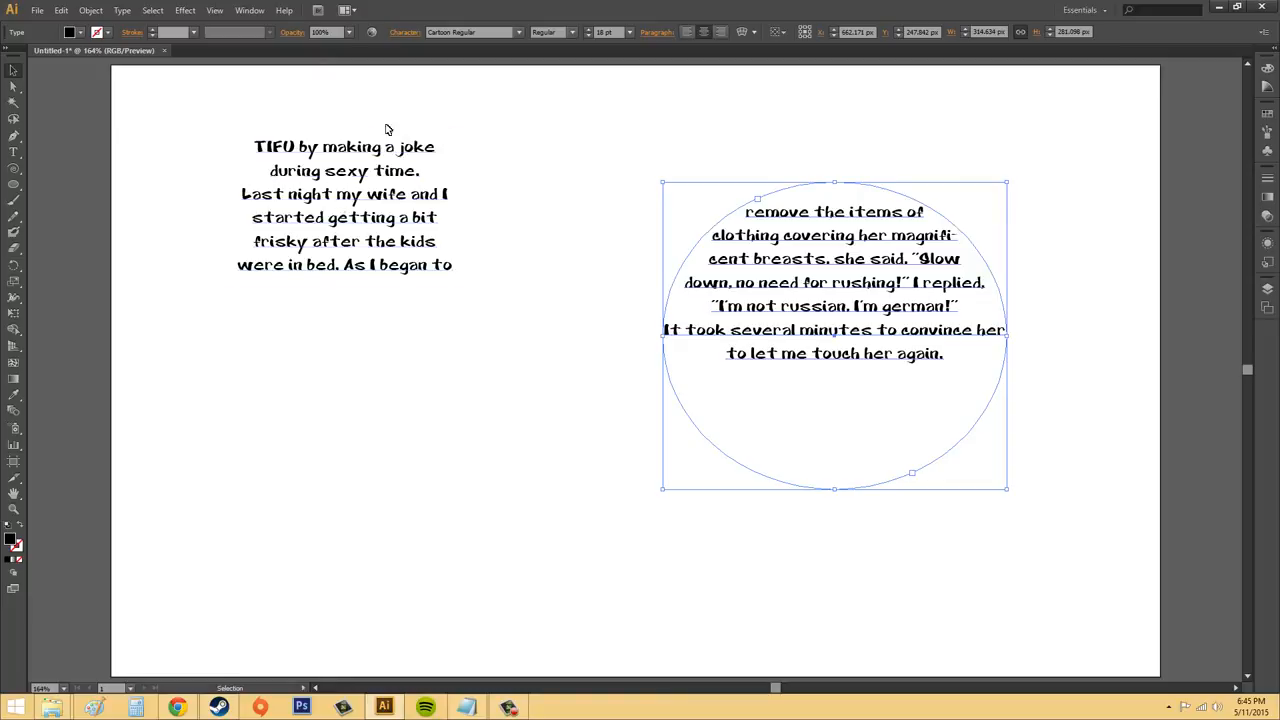
click(700, 127)
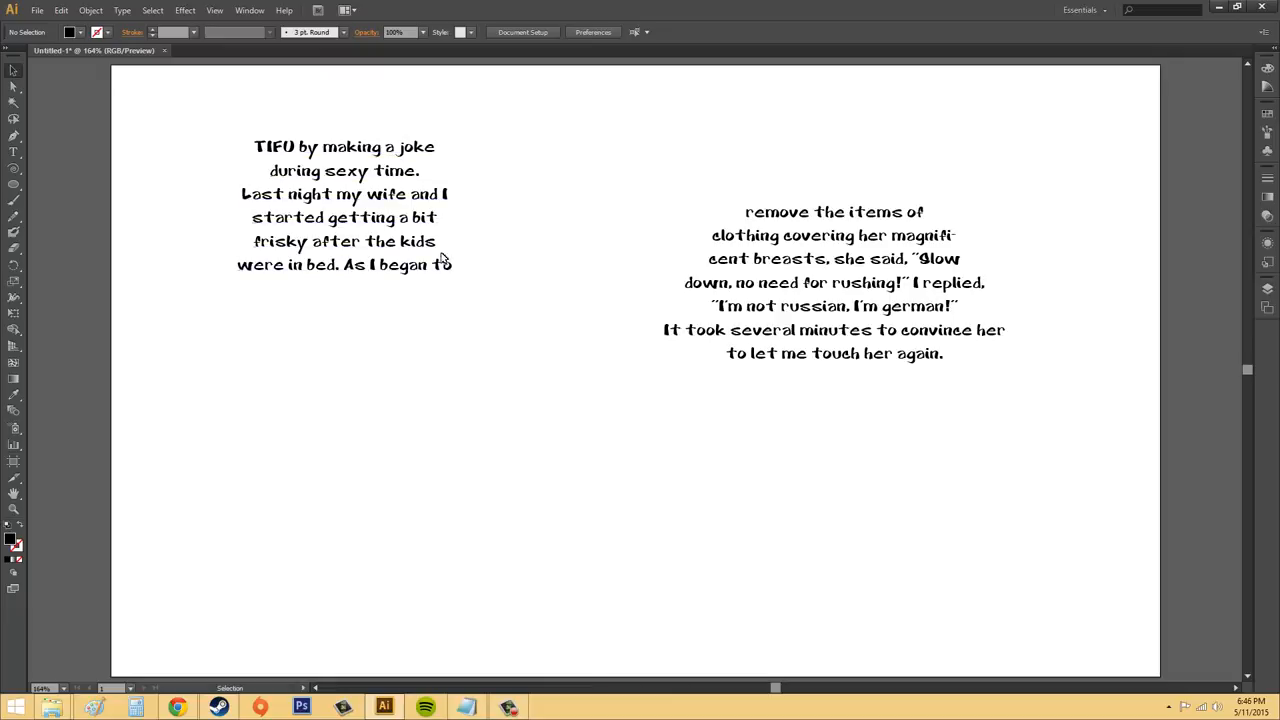
Undo the thread removal and the threading of the text into the ellipse
click(380, 195)
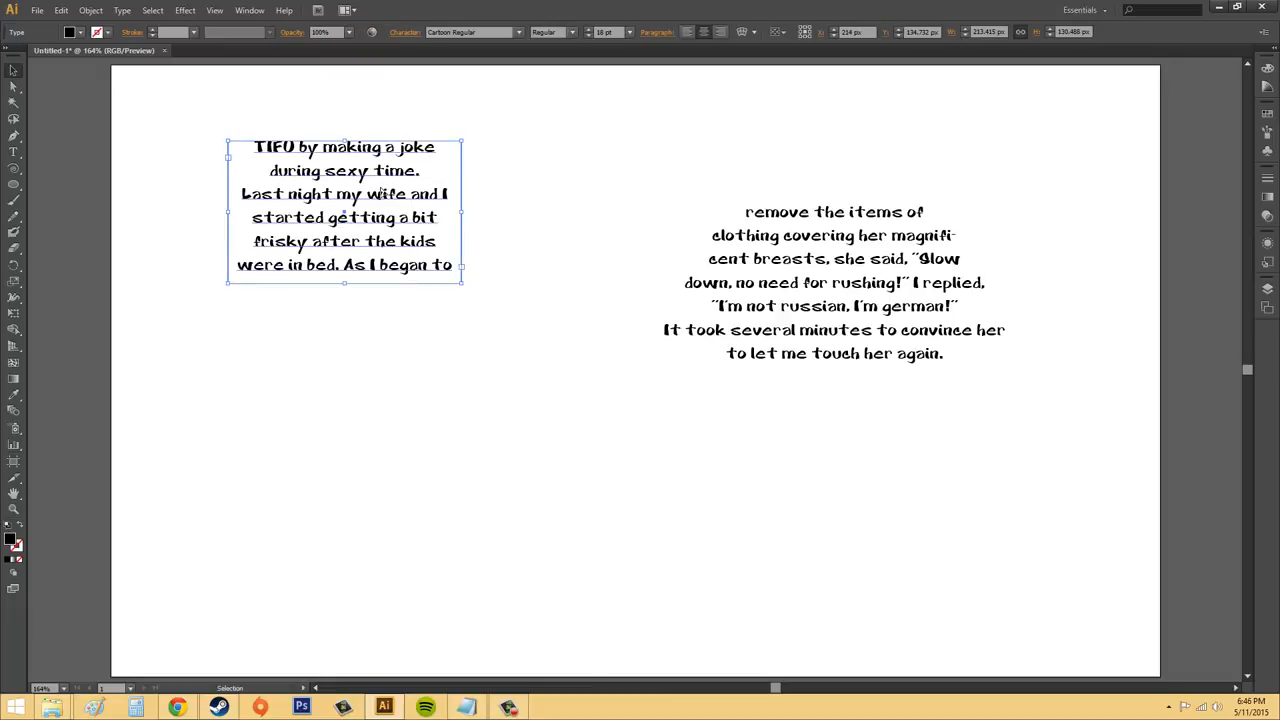
key(ctrl+z)
key(ctrl+z)
key(ctrl+z)
key(ctrl+z)
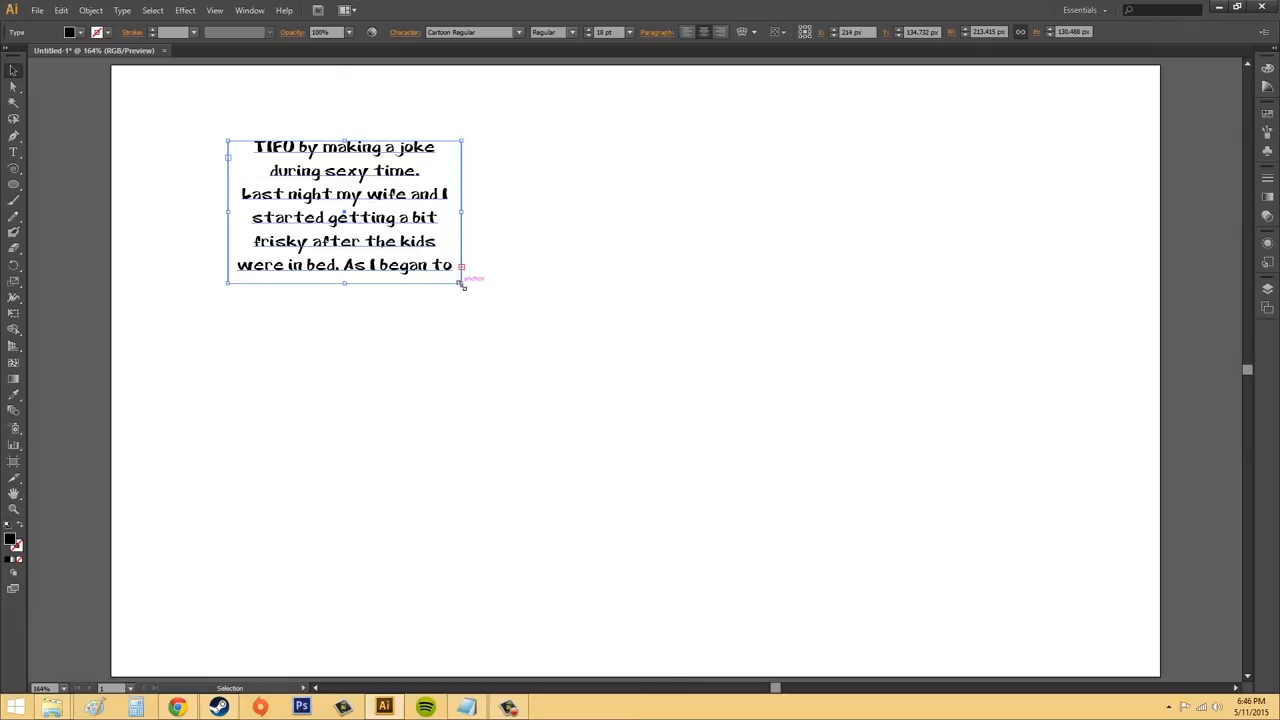
Enlarge the original text frame to about 341 by 205 px so all its text fits, and deselect it
drag(462, 285, 601, 366)
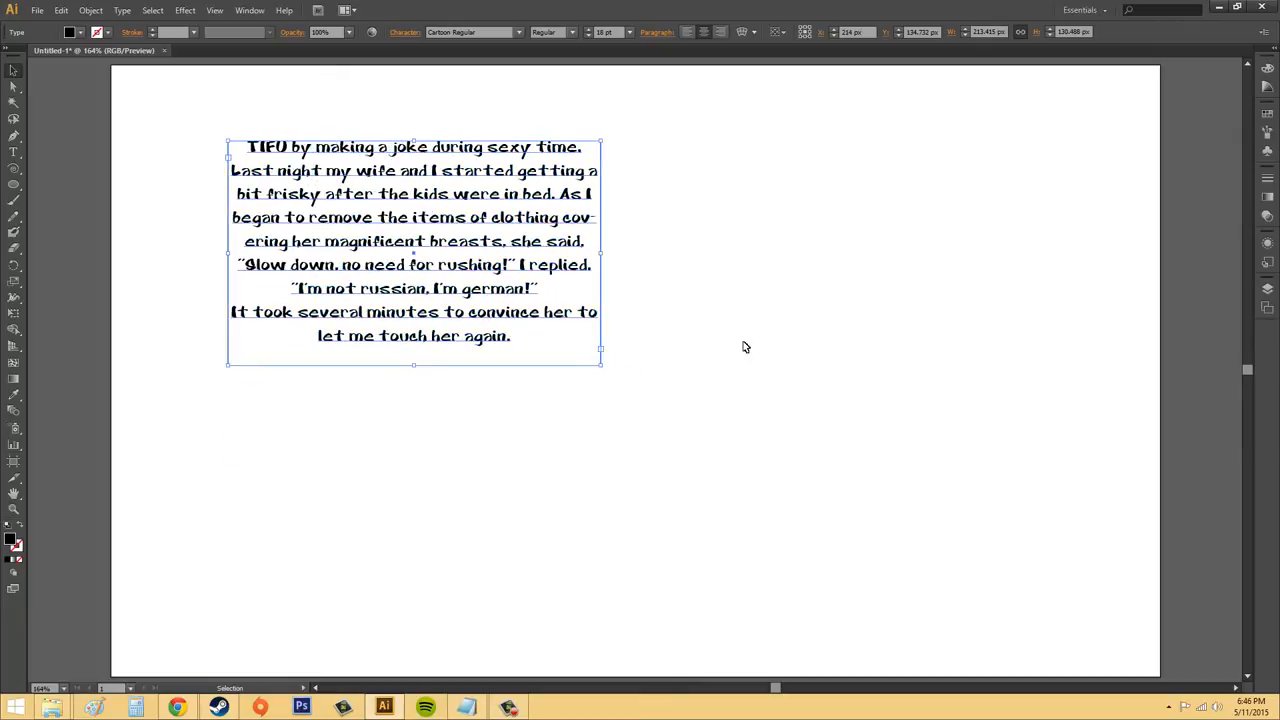
click(818, 178)
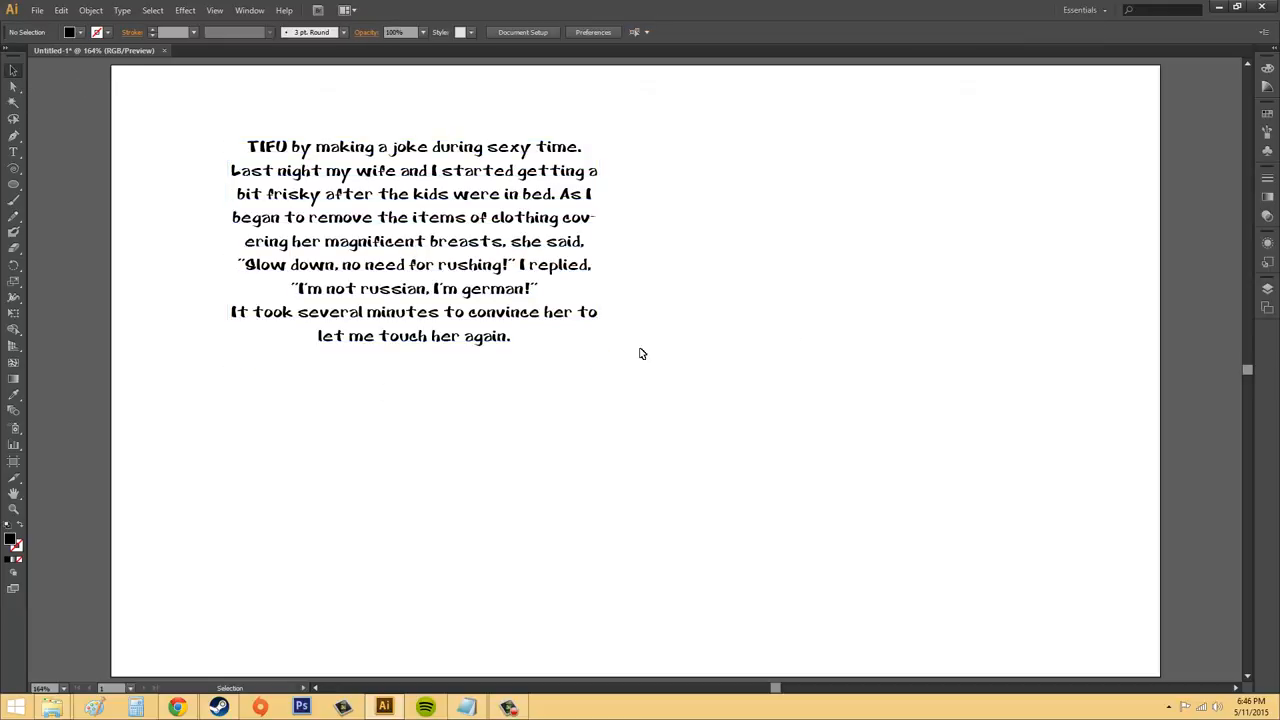